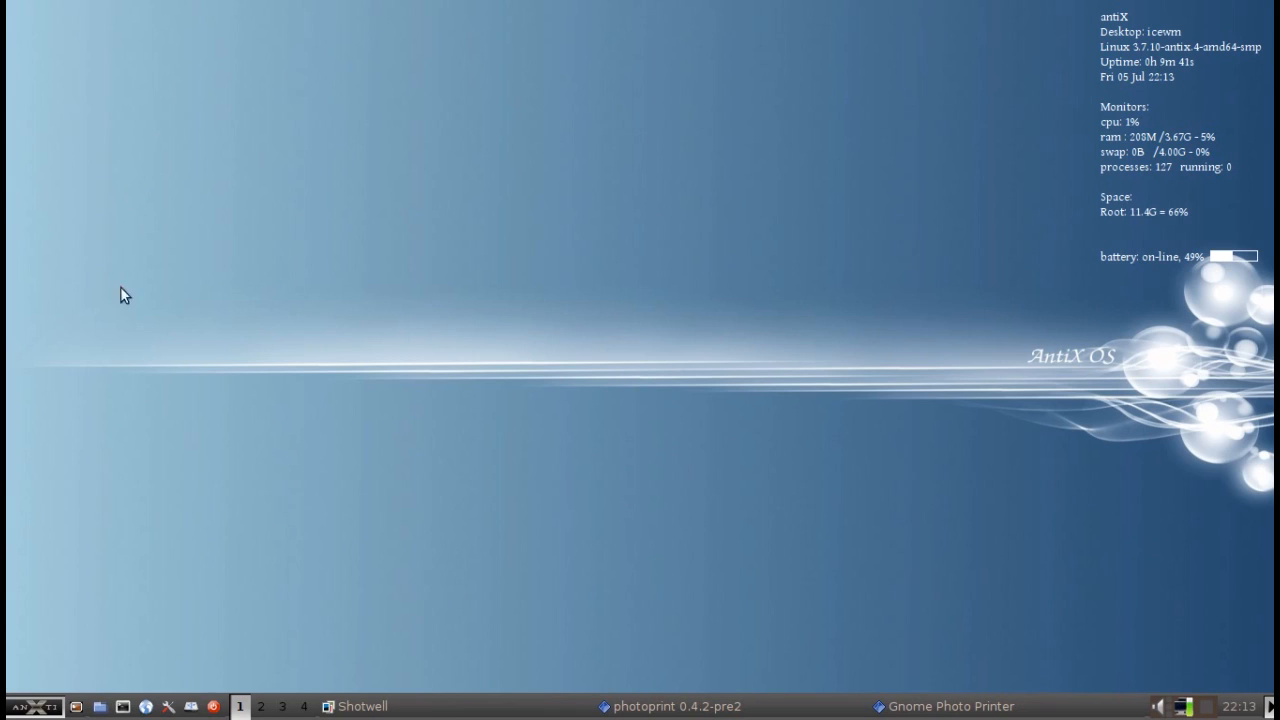
# - Open the pictures folder in the file manager
pyautogui.click(101, 708)
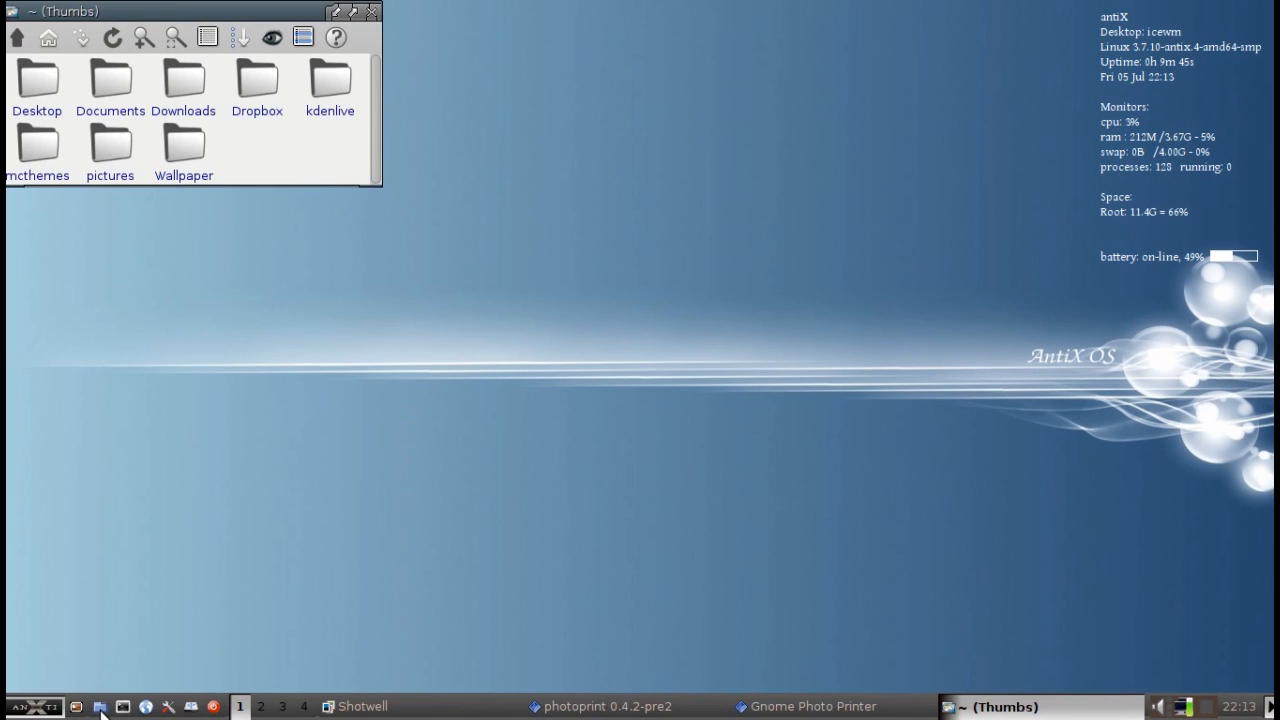
pyautogui.click(124, 150)
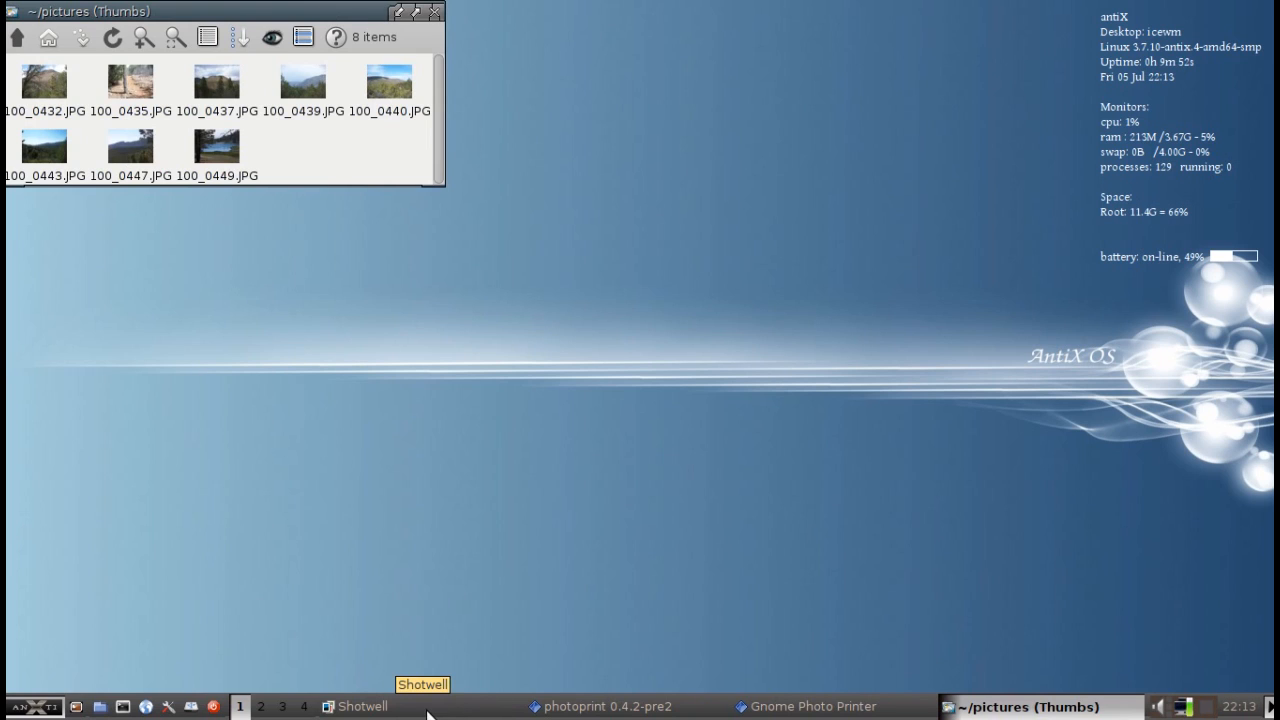
pyautogui.click(607, 708)
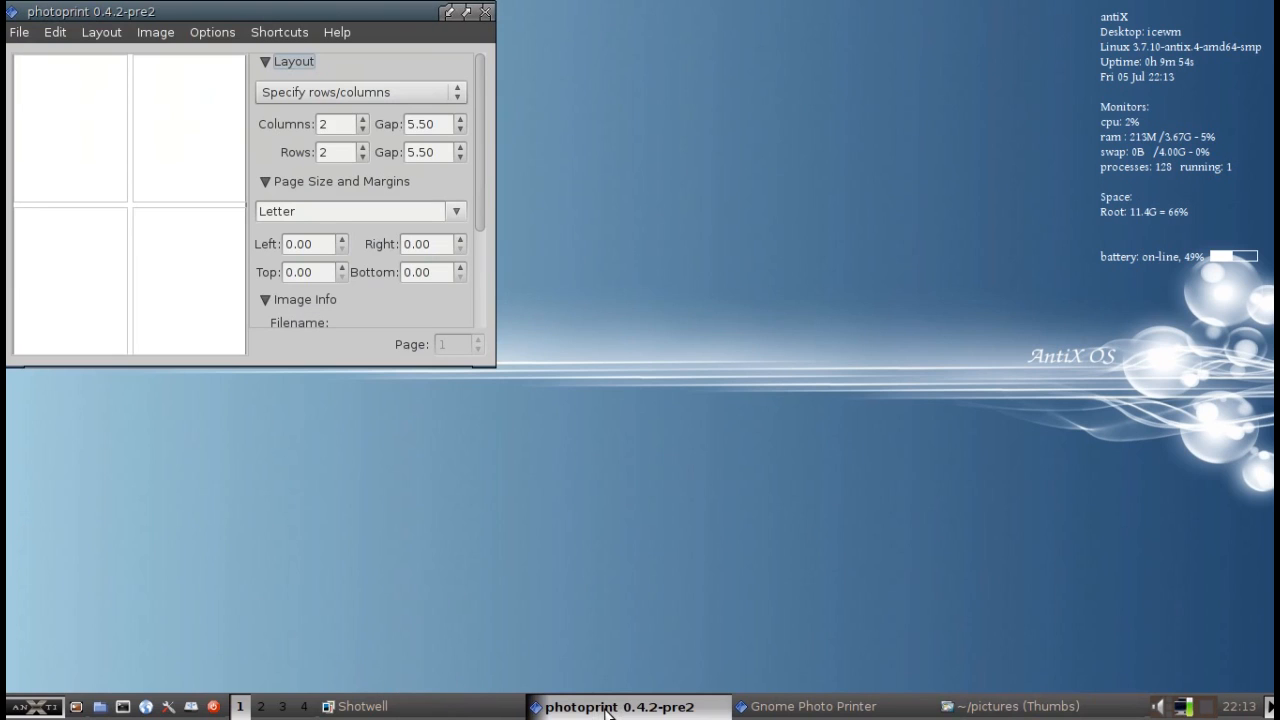
pyautogui.click(449, 12)
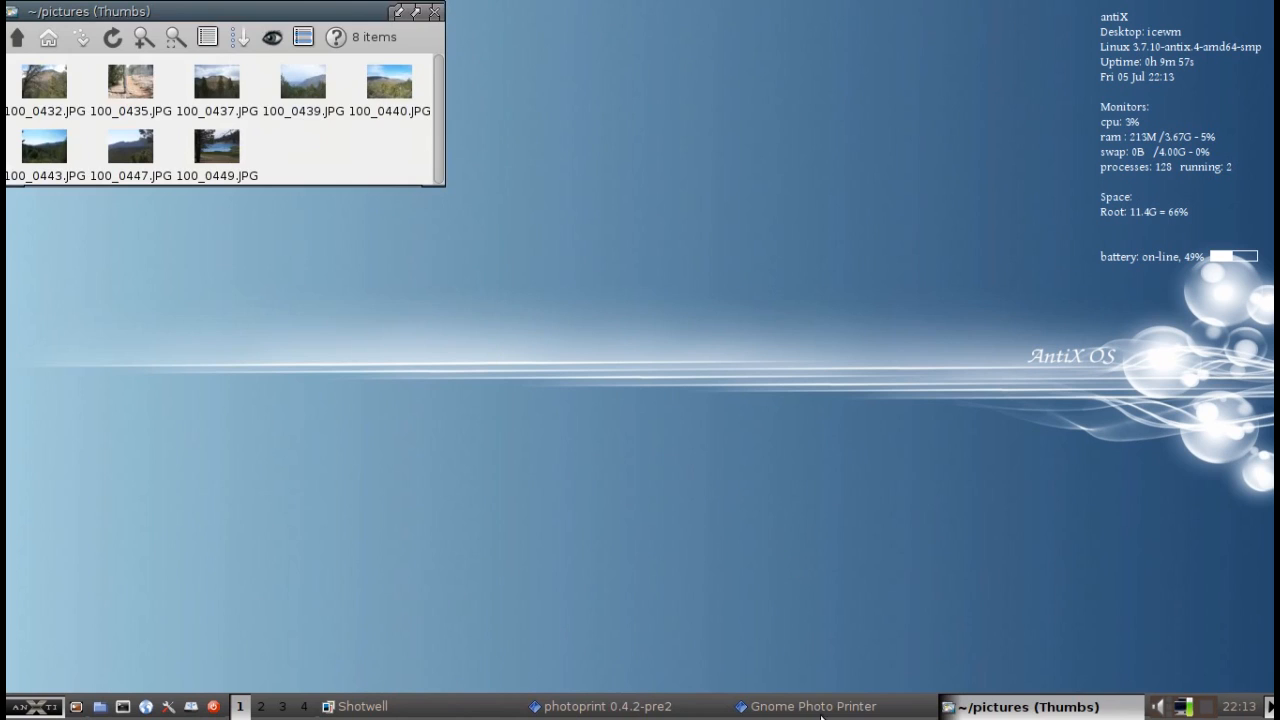
# - Switch to Gnome Photo Printer and add all the photos from the pictures folder to its print list
pyautogui.click(822, 706)
pyautogui.moveTo(316, 8); pyautogui.dragTo(550, 214)
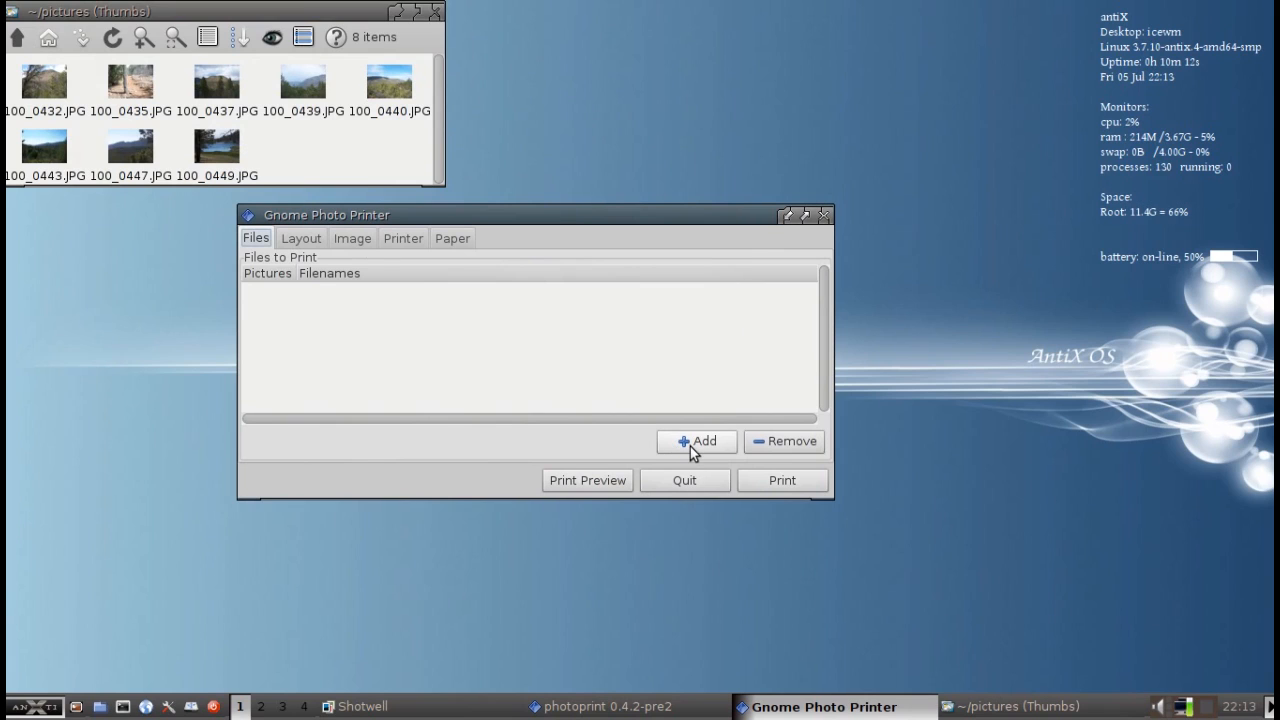
pyautogui.moveTo(410, 160); pyautogui.dragTo(345, 341)
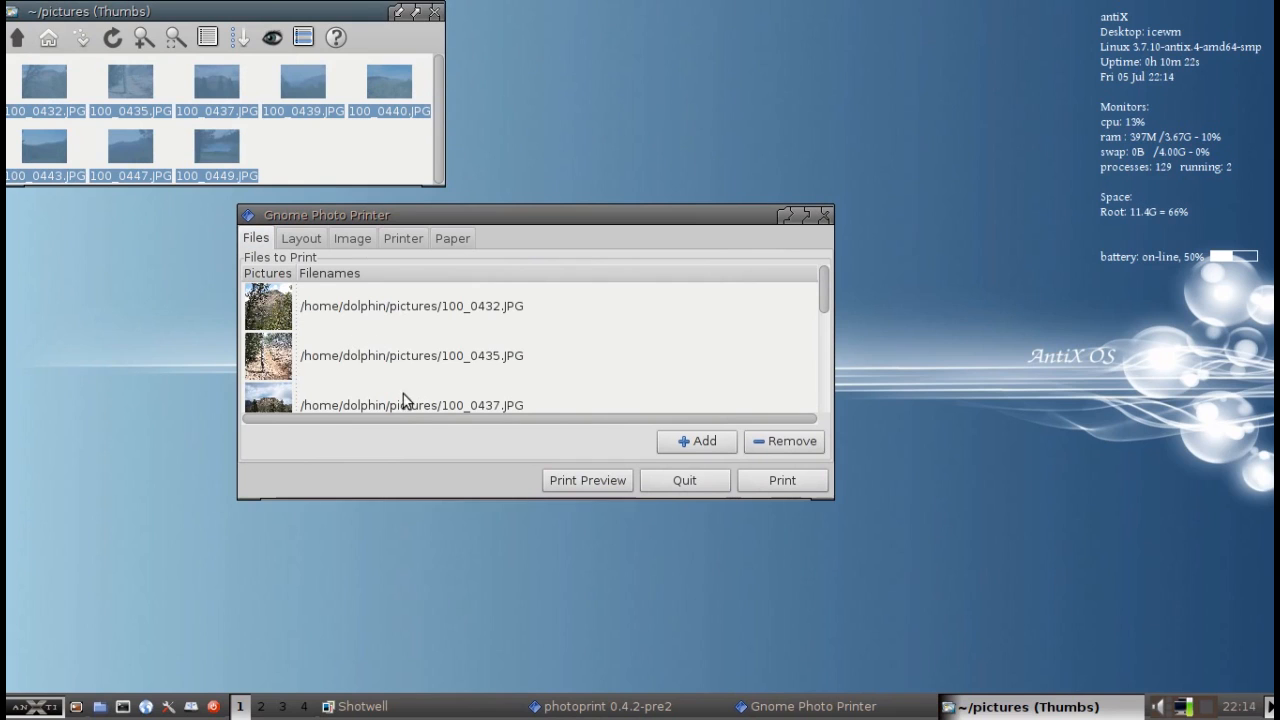
pyautogui.moveTo(819, 296)
pyautogui.mouseDown()
pyautogui.moveTo(811, 423)
pyautogui.moveTo(816, 287)
pyautogui.mouseUp()
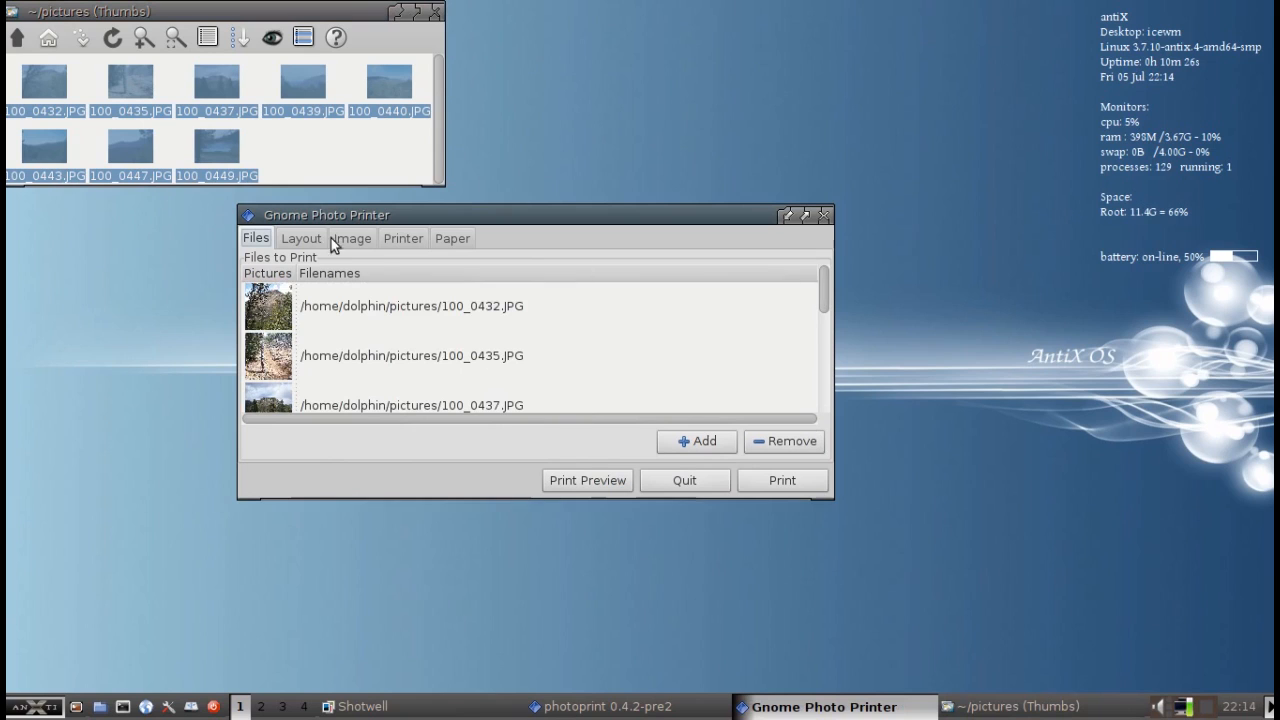
# - Set the paper size to US Letter
pyautogui.click(441, 240)
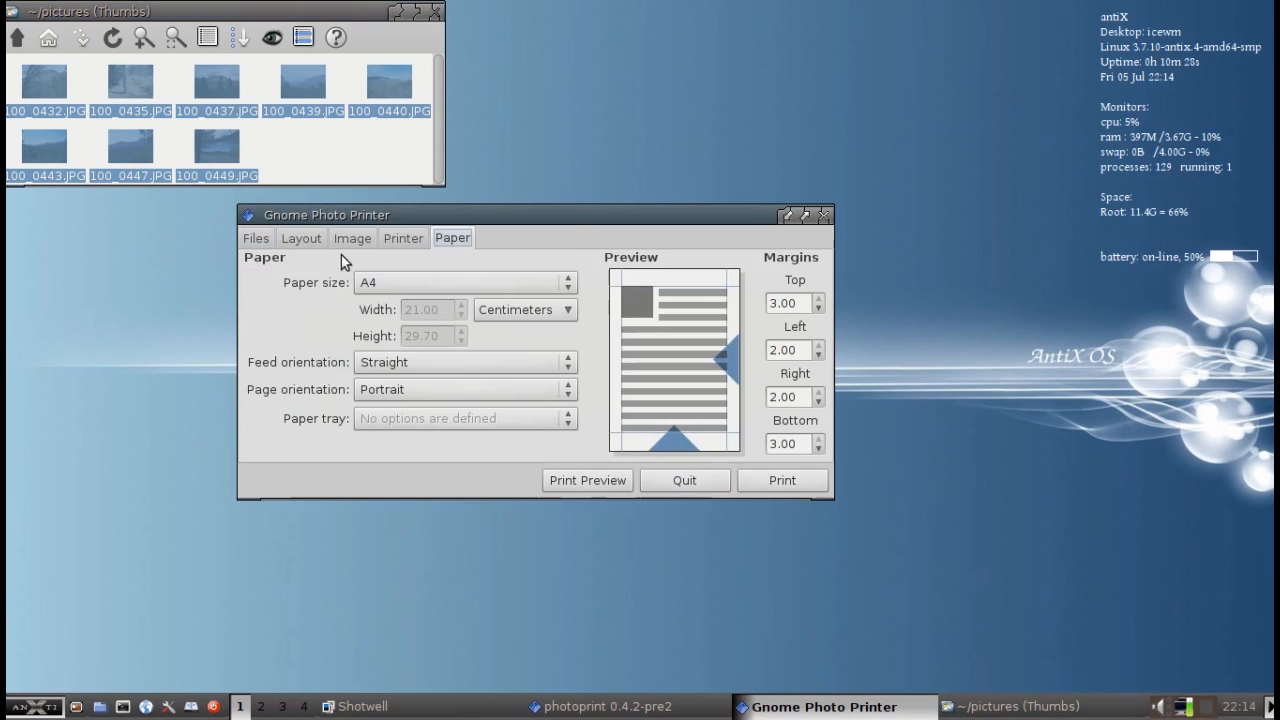
pyautogui.click(390, 287)
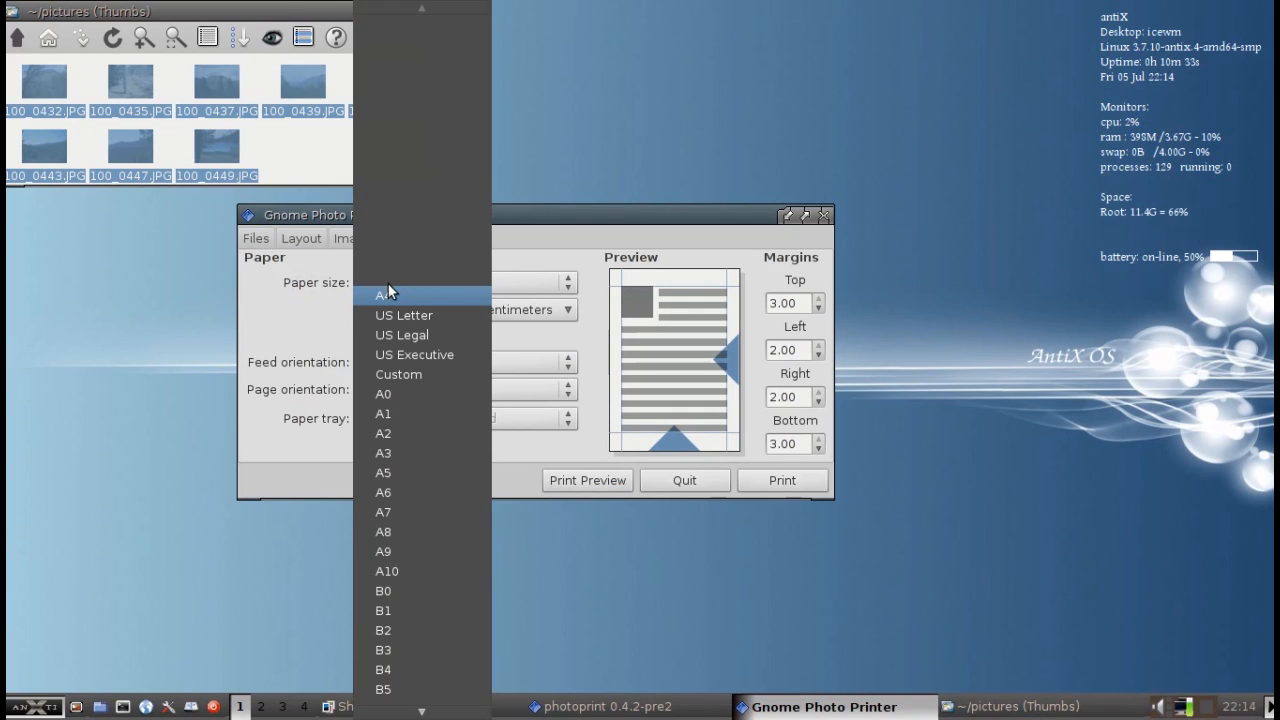
pyautogui.click(393, 313)
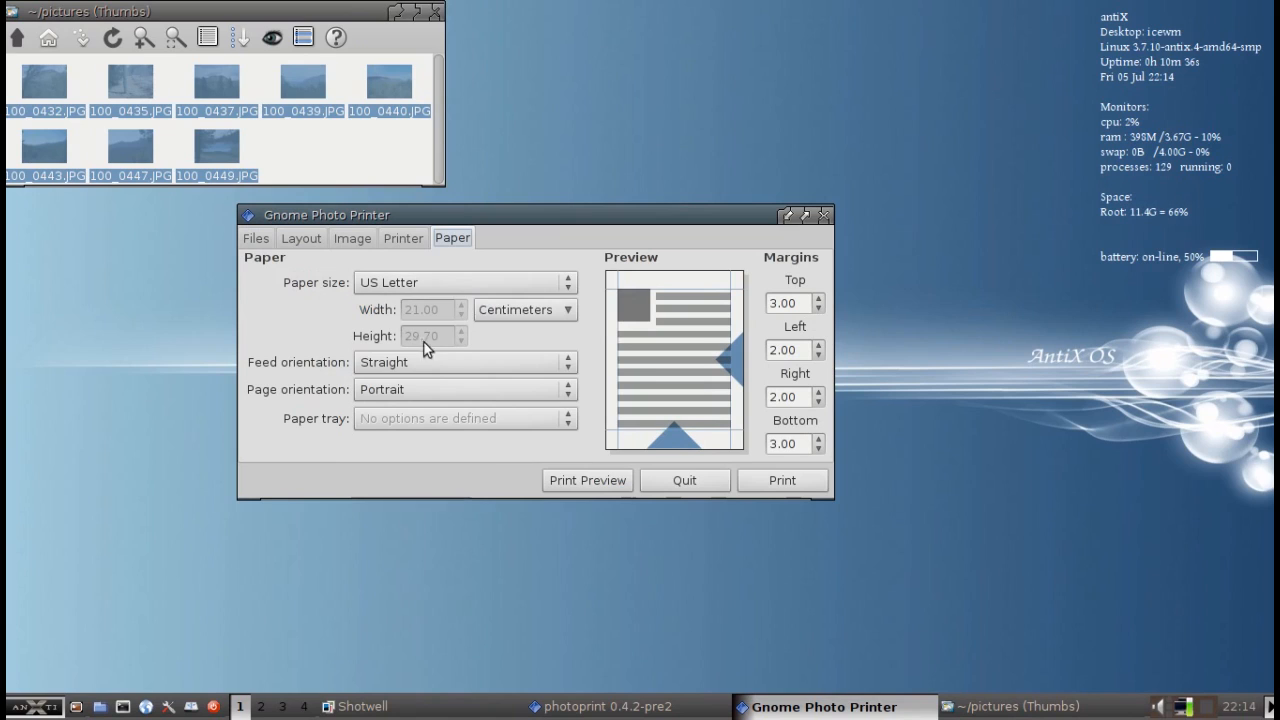
# - Reduce the top and left paper margins to 0.50 cm
pyautogui.click(818, 307)
pyautogui.click(818, 308)
pyautogui.click(818, 308)
pyautogui.click(818, 308)
pyautogui.click(818, 308)
pyautogui.click(818, 354)
pyautogui.click(818, 354)
pyautogui.click(818, 354)
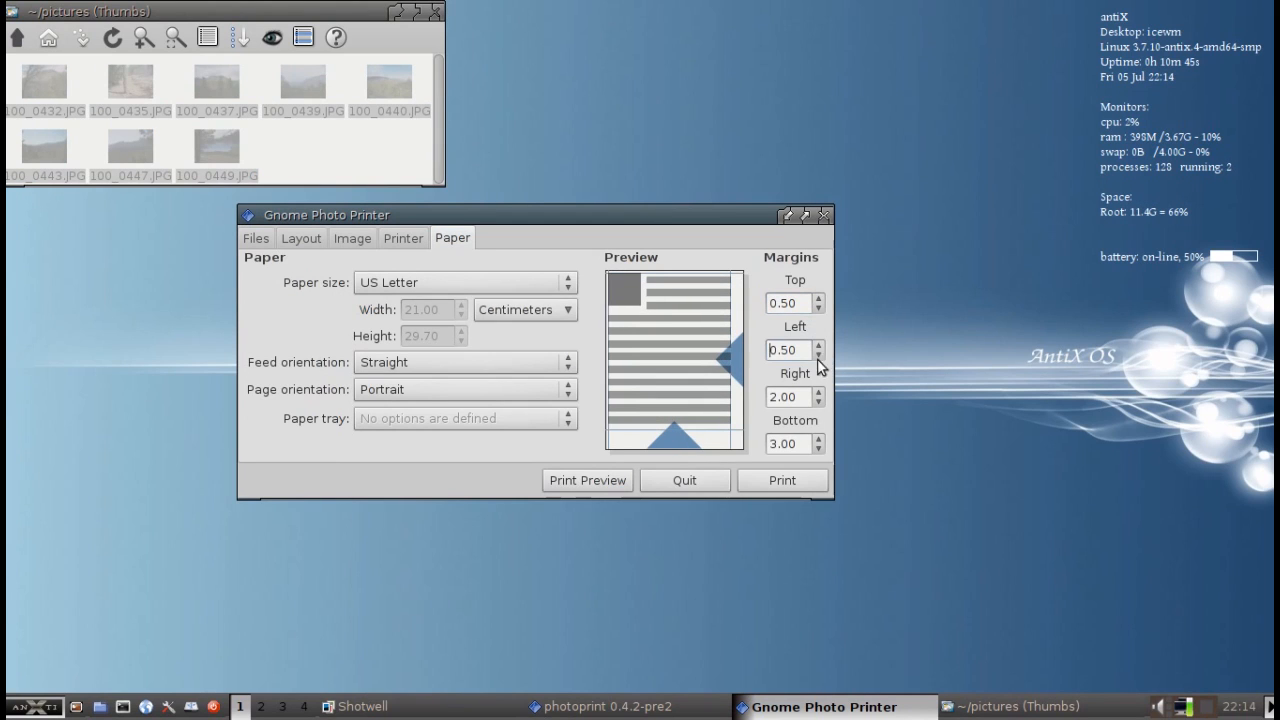
# - Reduce the right and bottom paper margins to 0.50 cm
pyautogui.click(818, 401)
pyautogui.click(818, 401)
pyautogui.click(818, 401)
pyautogui.click(819, 448)
pyautogui.click(819, 448)
pyautogui.click(819, 448)
pyautogui.click(819, 448)
pyautogui.click(819, 448)
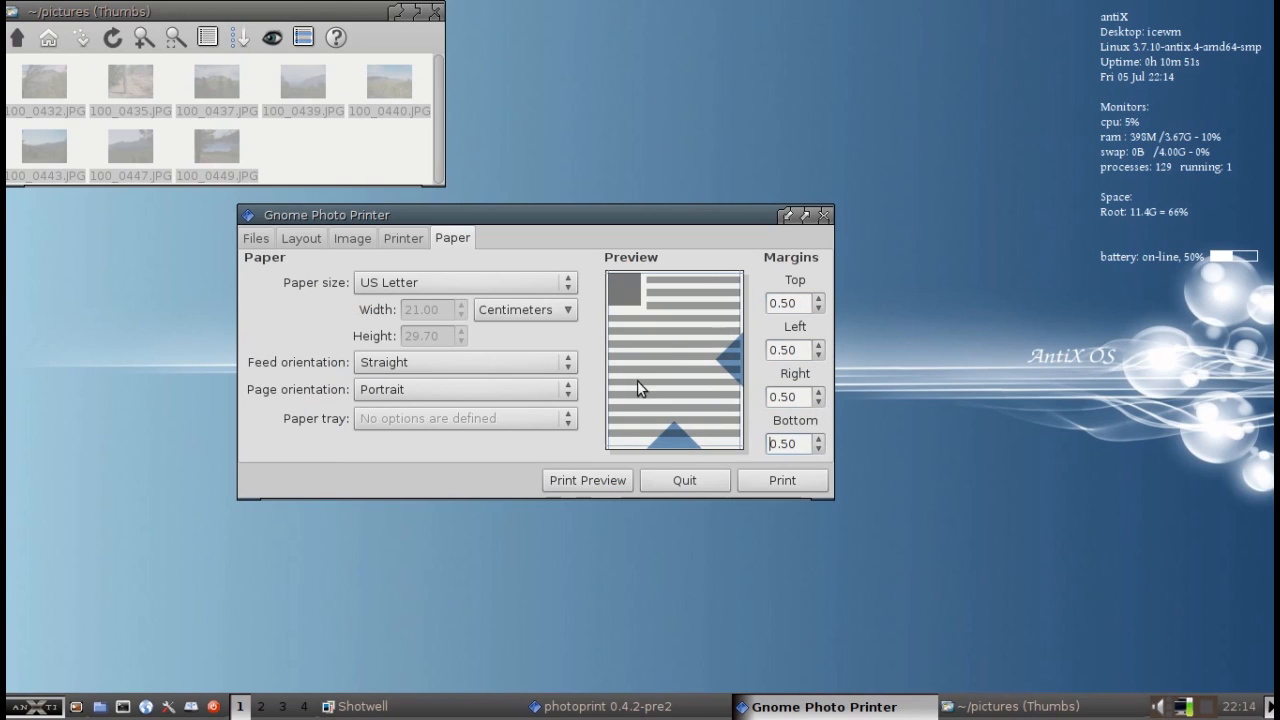
# - Select the MFC9700 printer and check the image scaling options
pyautogui.click(410, 242)
pyautogui.click(362, 239)
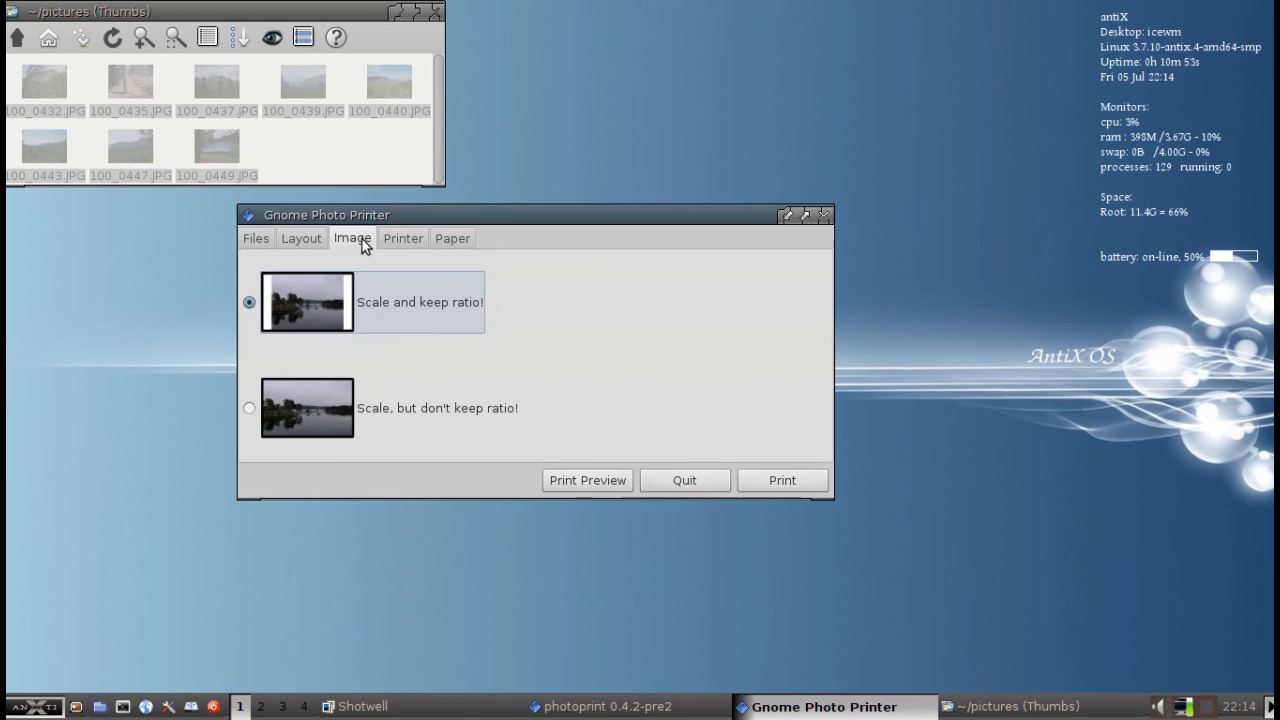
pyautogui.click(403, 238)
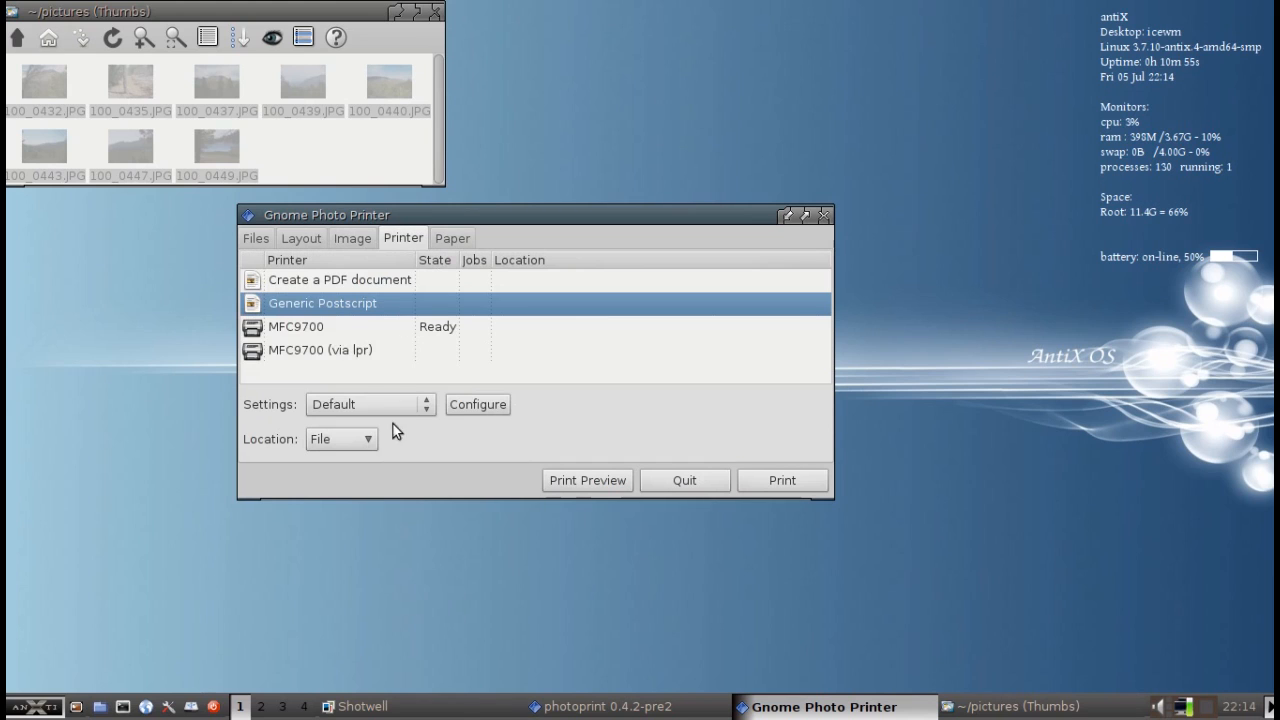
pyautogui.click(280, 326)
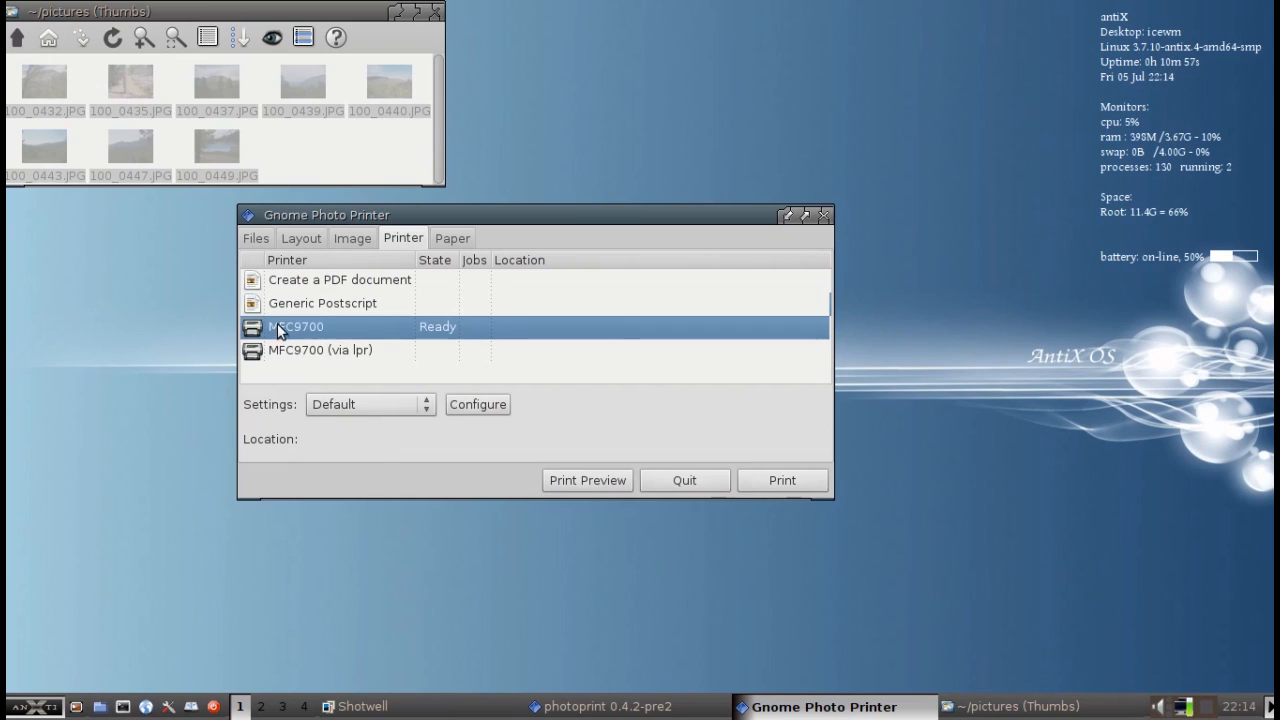
pyautogui.click(358, 238)
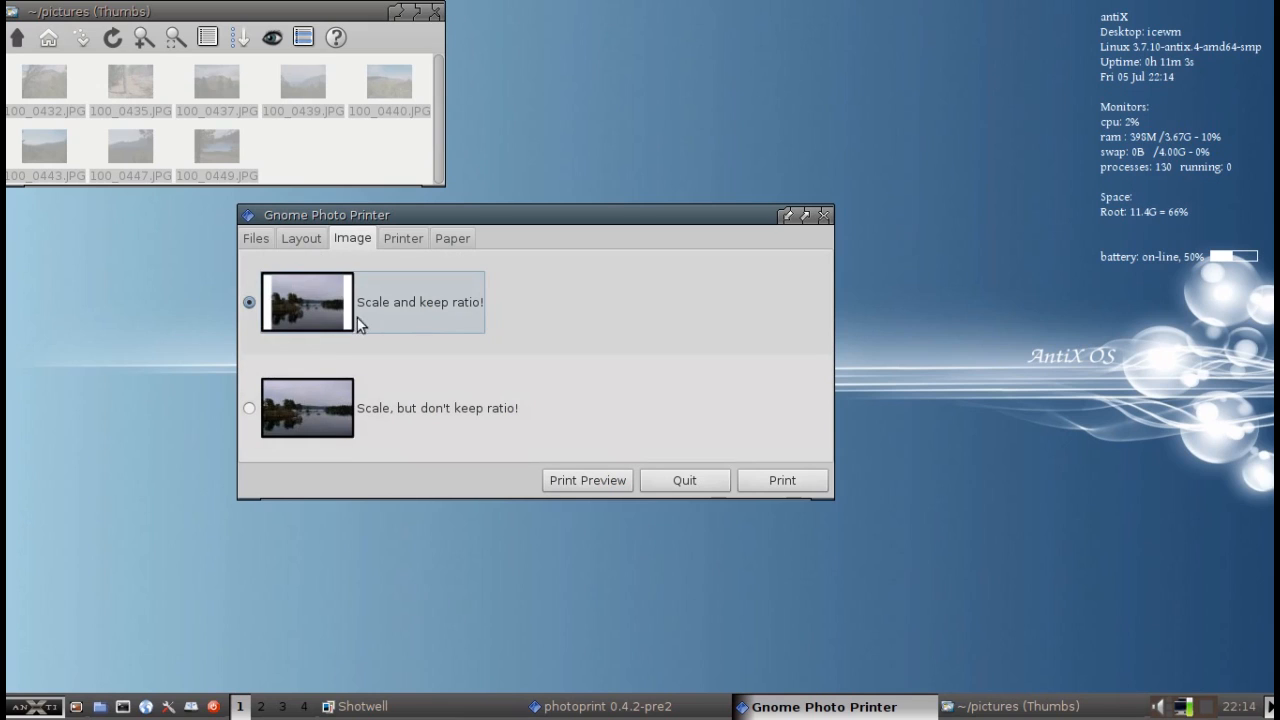
# - Choose a custom print layout measured in inches and set its size to 5 x 7
pyautogui.click(301, 238)
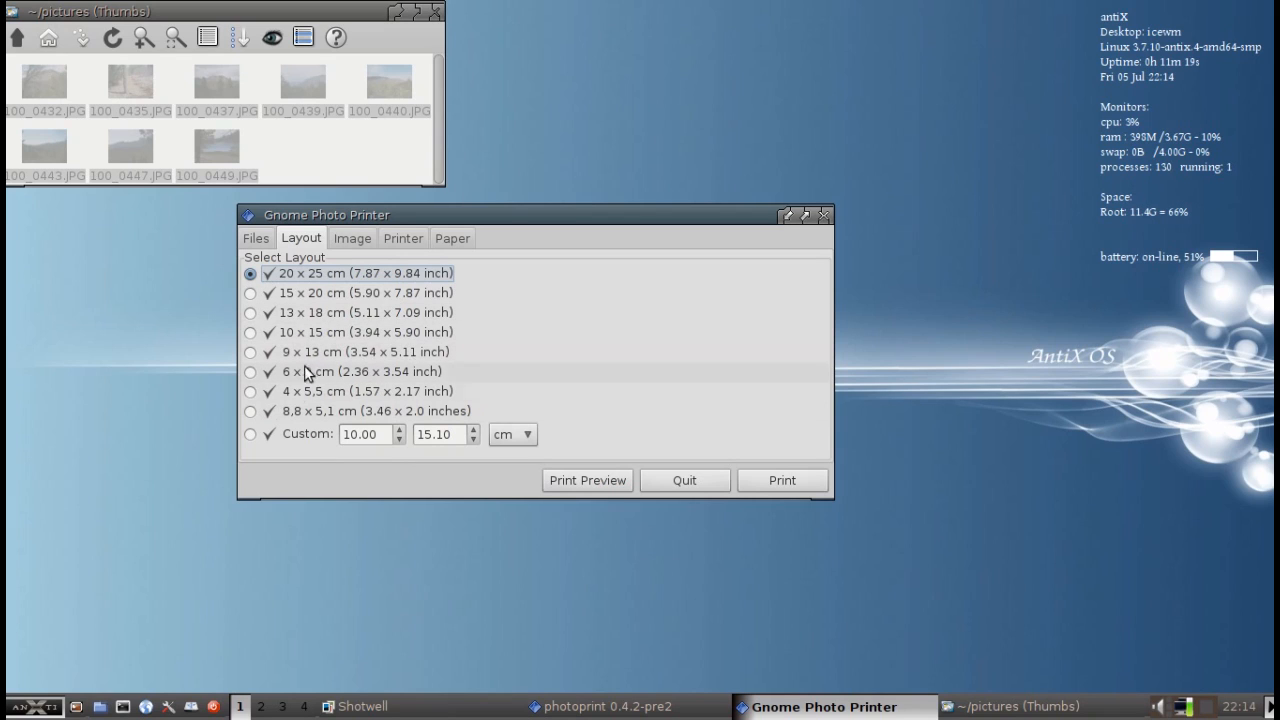
pyautogui.click(258, 440)
pyautogui.click(399, 429)
pyautogui.click(399, 440)
pyautogui.click(399, 440)
pyautogui.click(505, 436)
pyautogui.click(507, 456)
pyautogui.doubleClick(372, 436)
pyautogui.write('5')
pyautogui.press('Tab')
pyautogui.write('7')
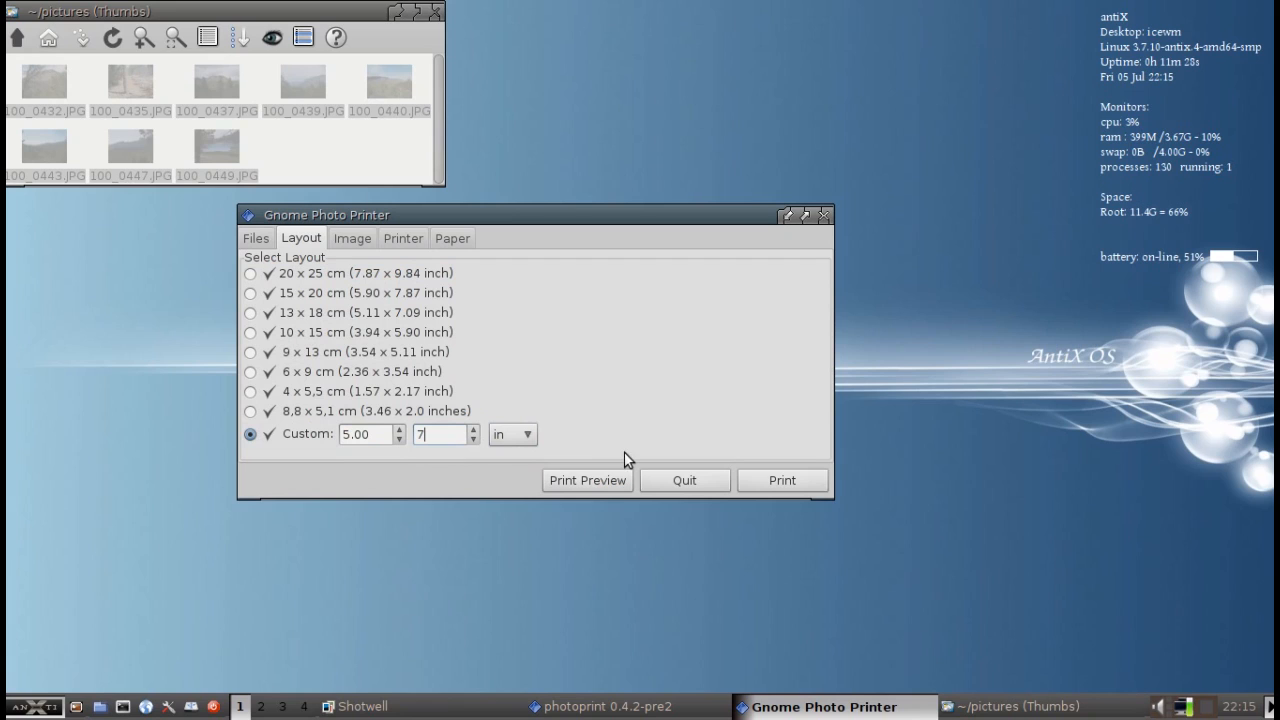
# - Preview the 5 x 7 inch print layout, browse a few of its pages and close the preview
pyautogui.click(592, 484)
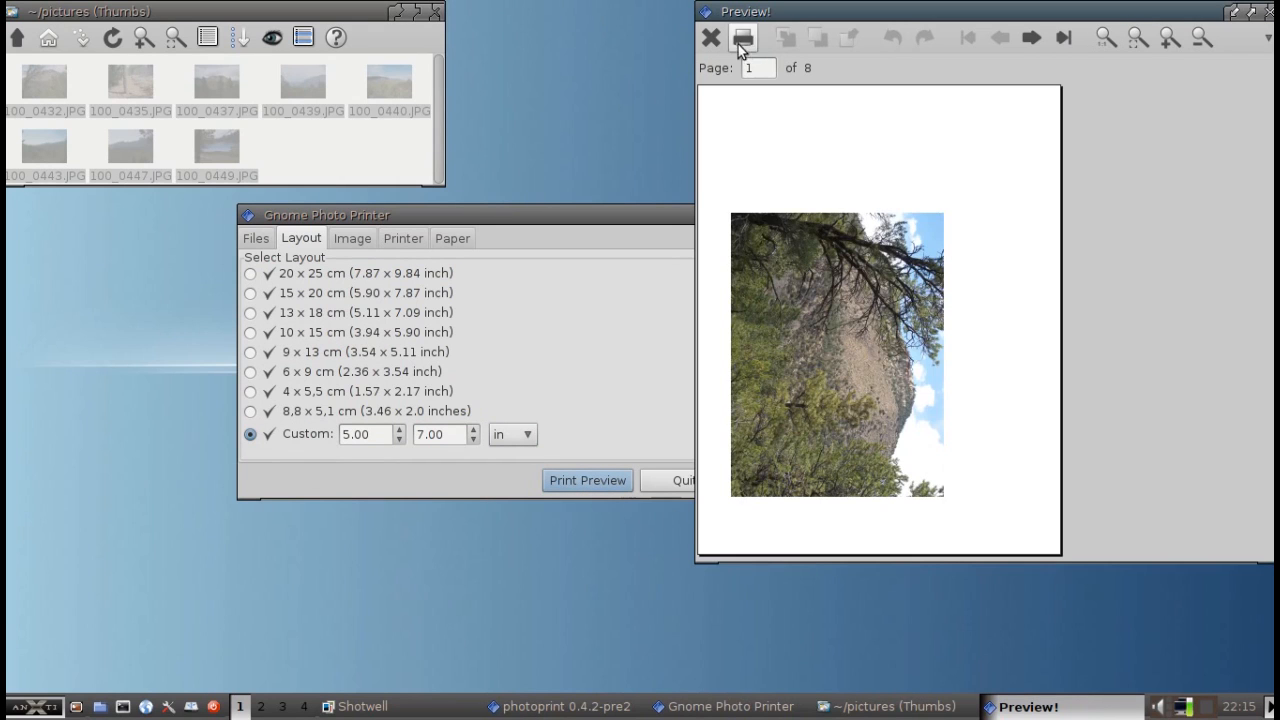
pyautogui.click(1033, 40)
pyautogui.click(1033, 40)
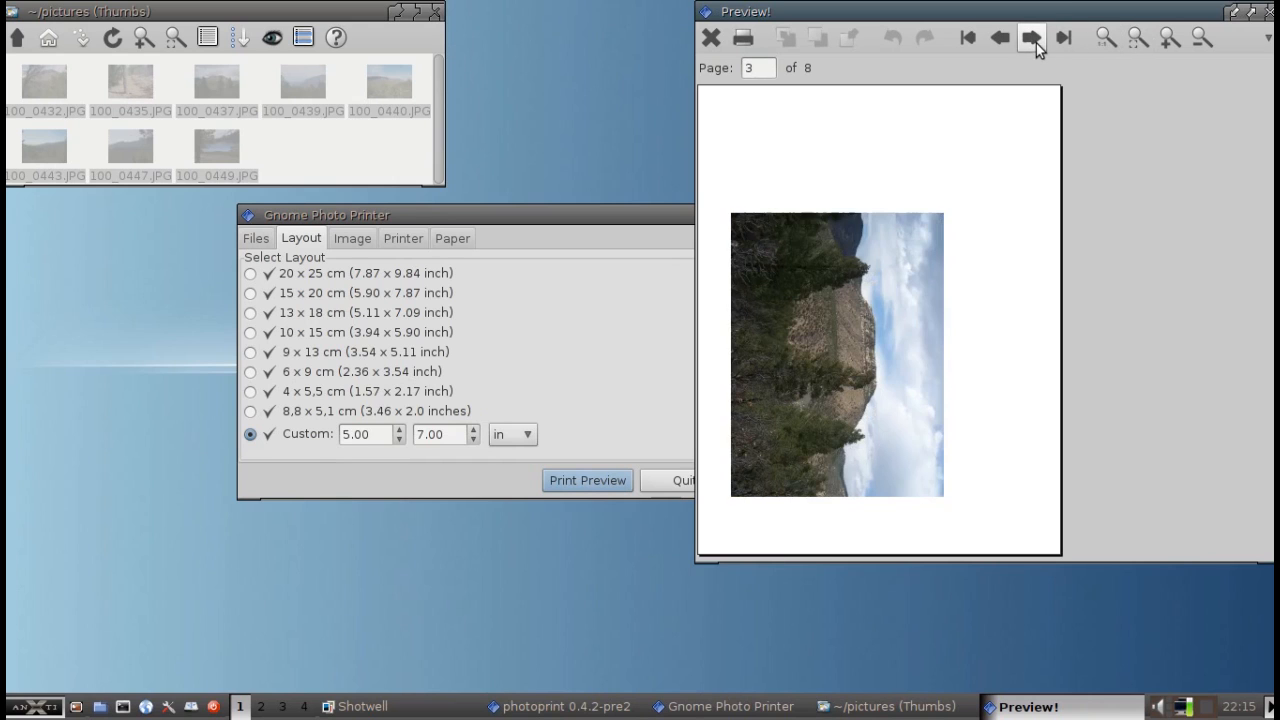
pyautogui.click(1000, 38)
pyautogui.click(711, 37)
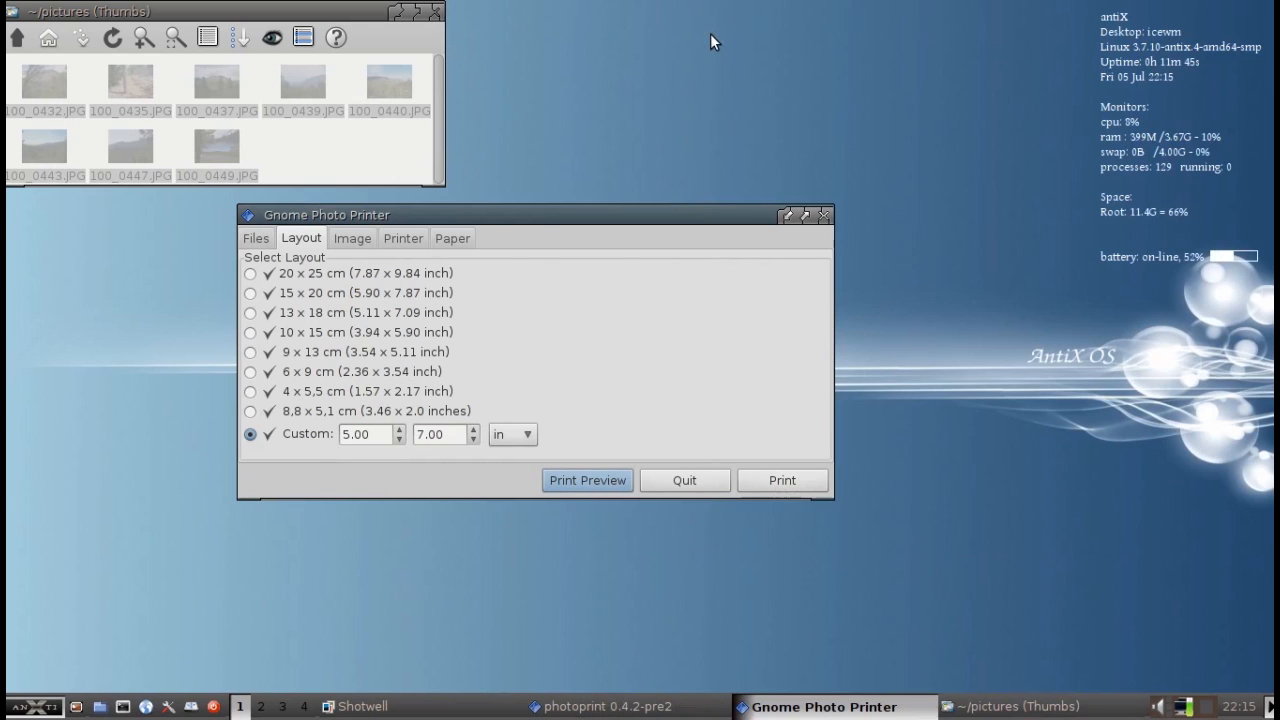
# - Change the custom print layout size to 4 x 6 inches
pyautogui.click(399, 439)
pyautogui.click(399, 439)
pyautogui.click(399, 439)
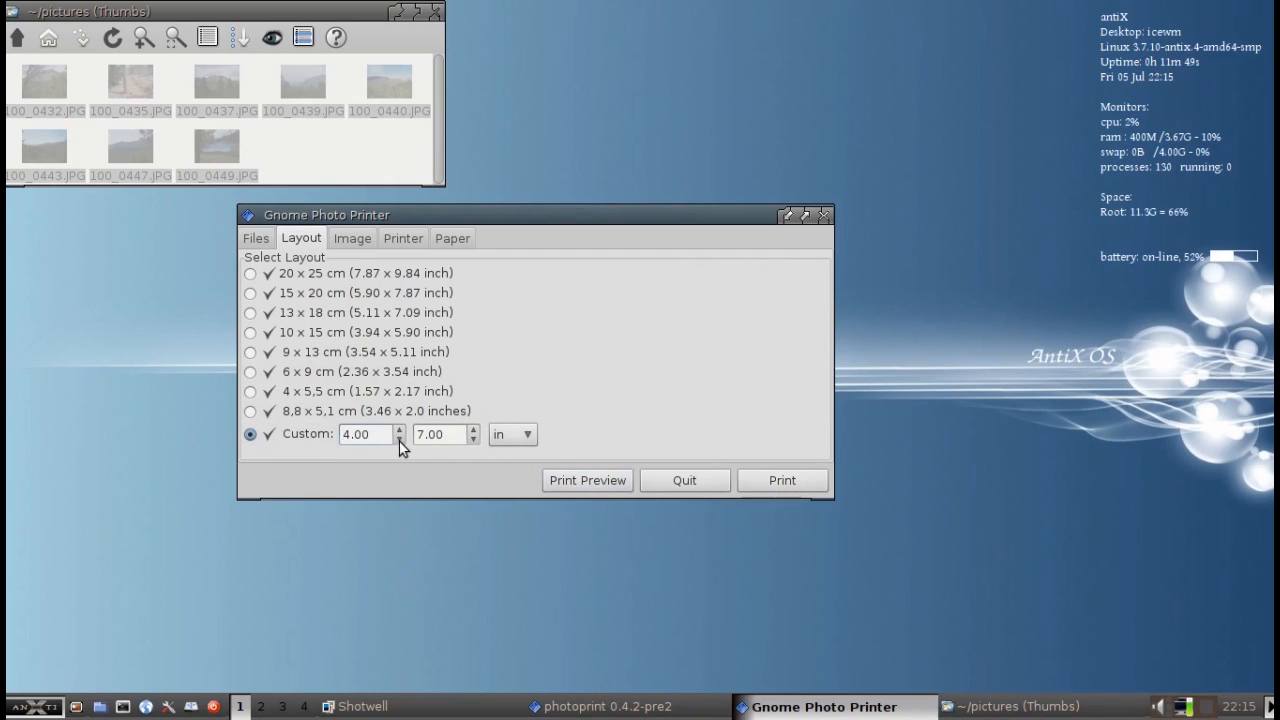
pyautogui.click(473, 439)
pyautogui.click(473, 439)
pyautogui.click(473, 439)
pyautogui.click(473, 439)
pyautogui.click(473, 439)
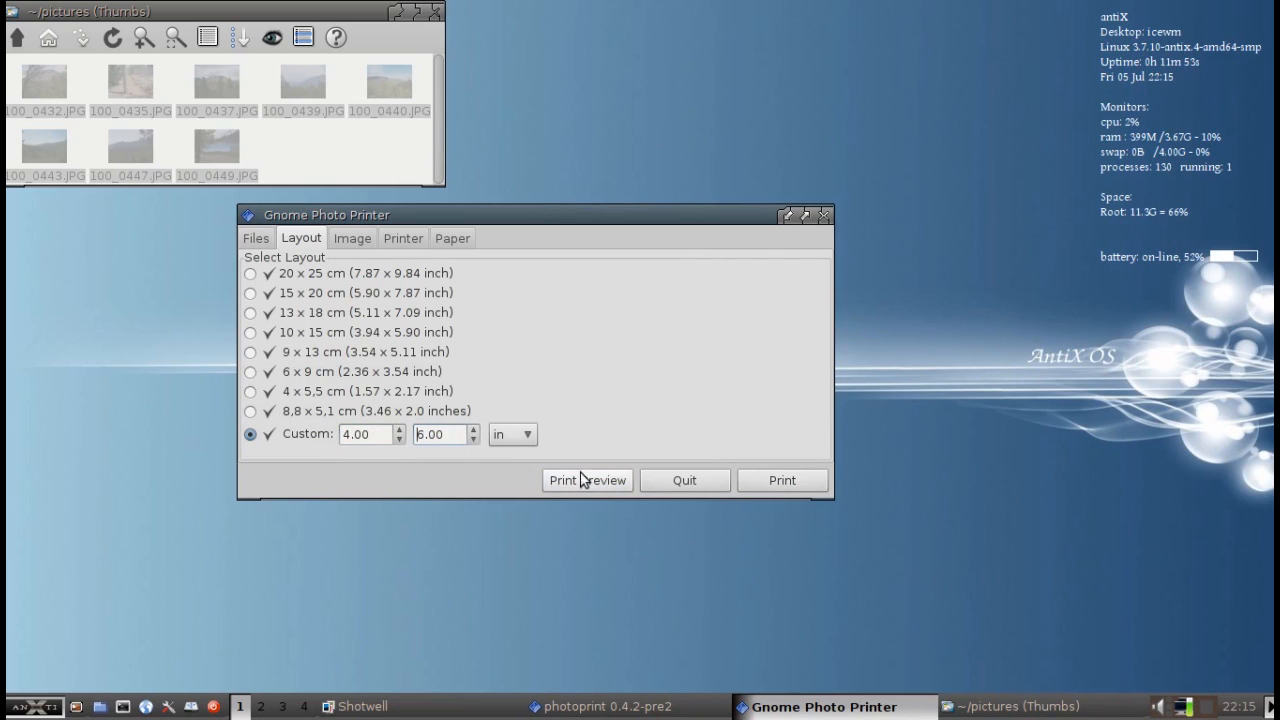
# - Preview the 4 x 6 inch print layout, close the preview and quit Gnome Photo Printer
pyautogui.click(601, 482)
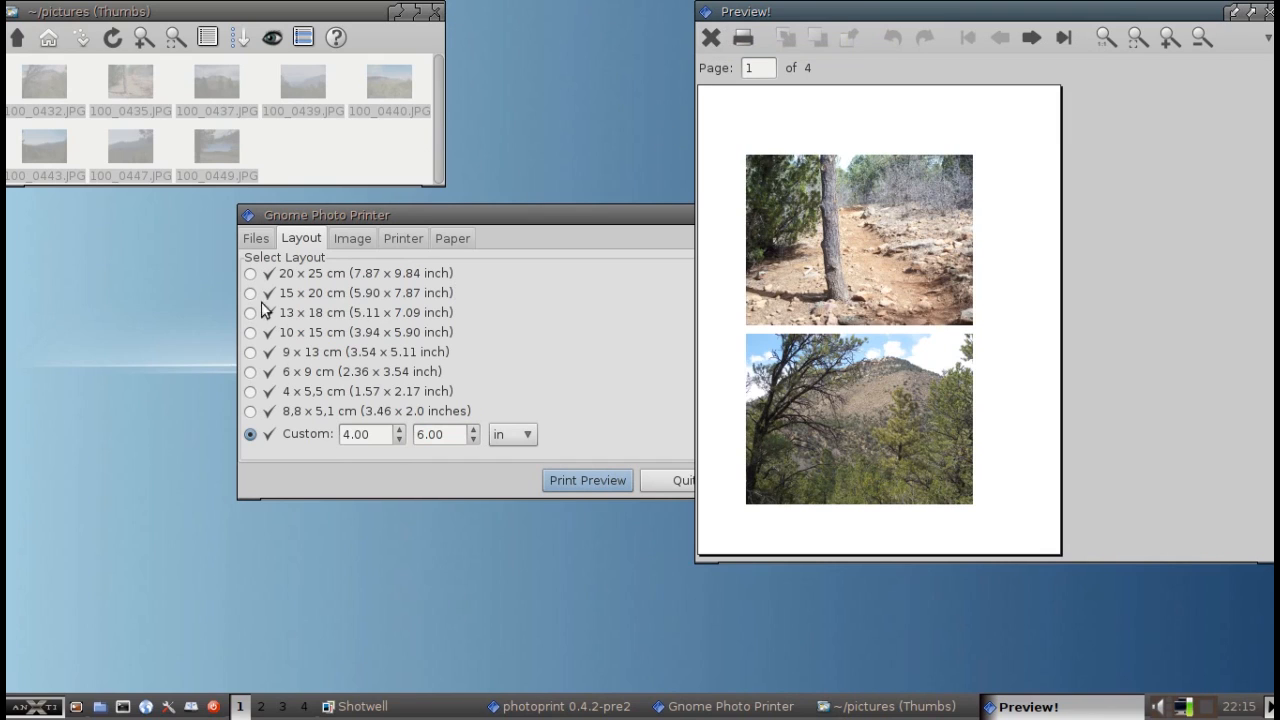
pyautogui.click(711, 37)
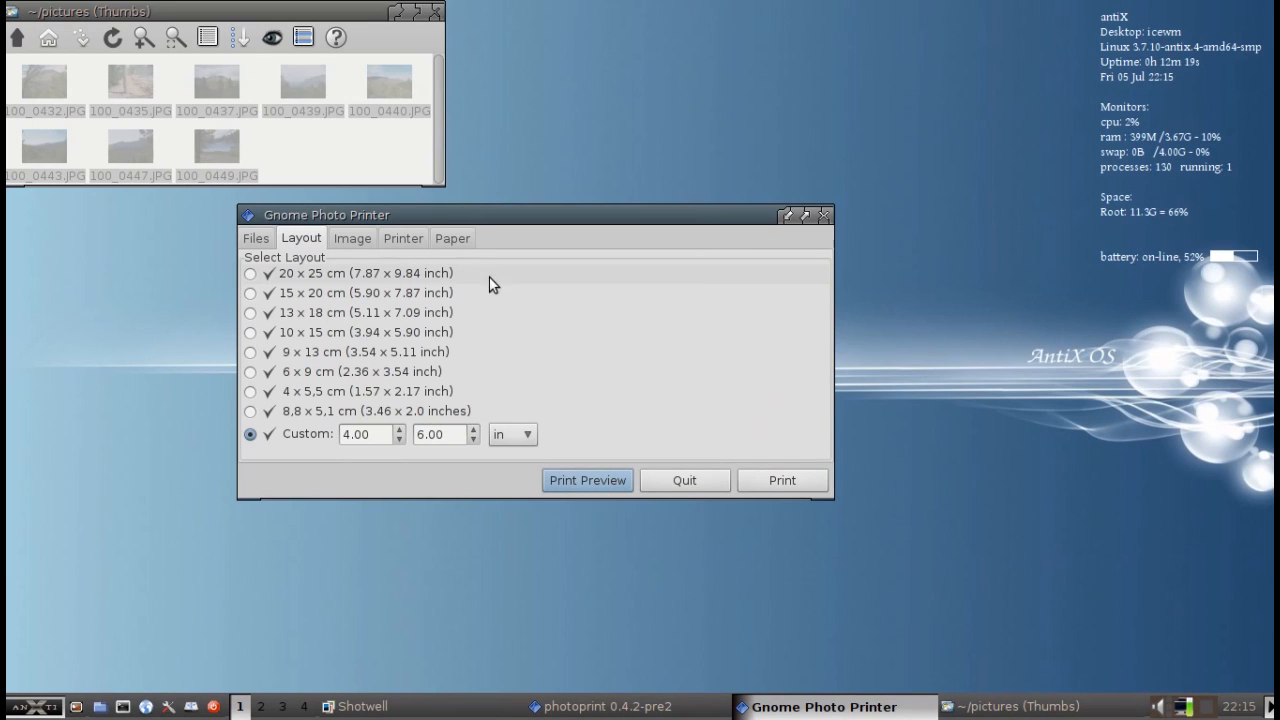
pyautogui.click(685, 480)
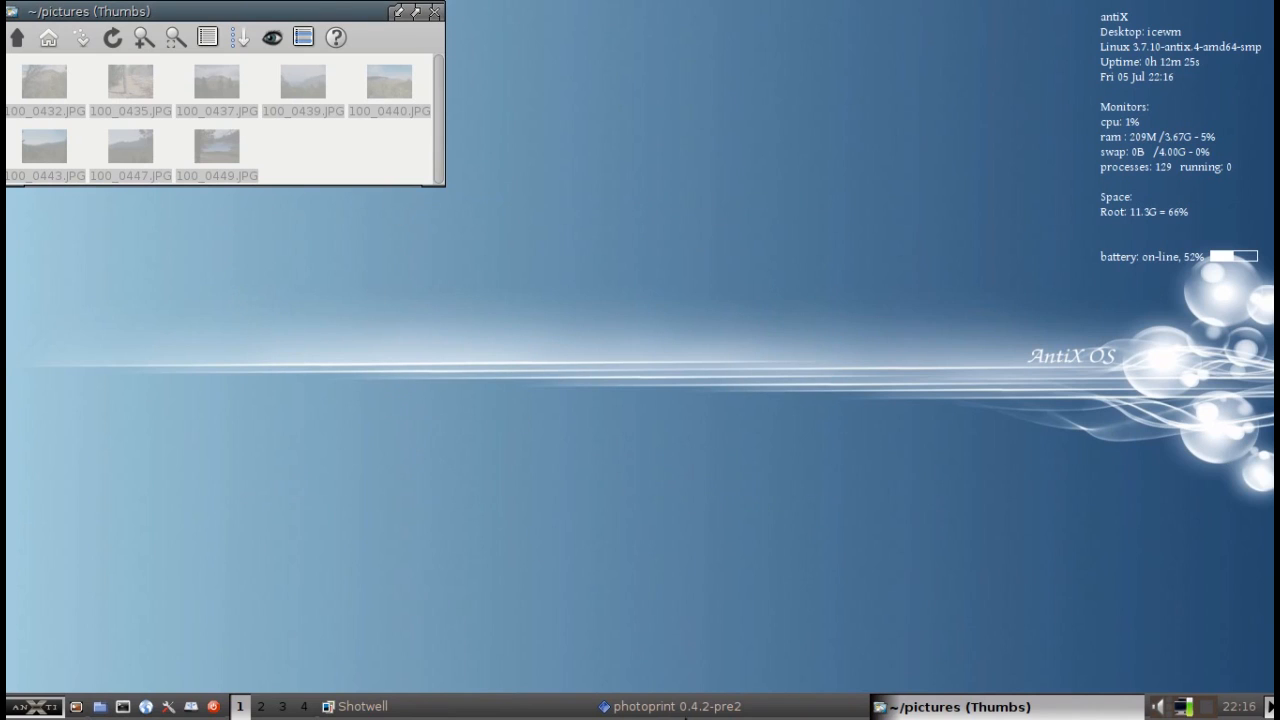
# - Switch to photoprint and move its window toward the middle of the desktop
pyautogui.moveTo(257, 11); pyautogui.dragTo(637, 212)
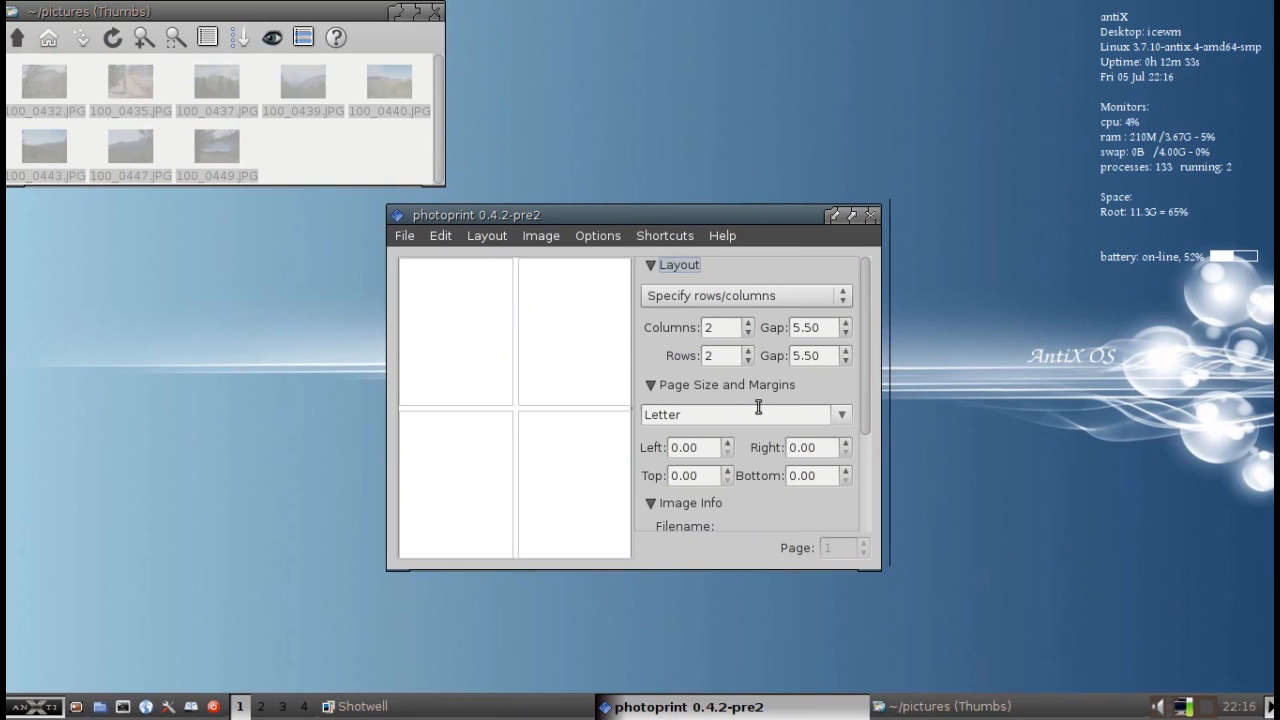
# - Try the layout mode that specifies image dimensions and return to specifying rows and columns
pyautogui.click(748, 332)
pyautogui.click(748, 323)
pyautogui.click(749, 302)
pyautogui.click(745, 312)
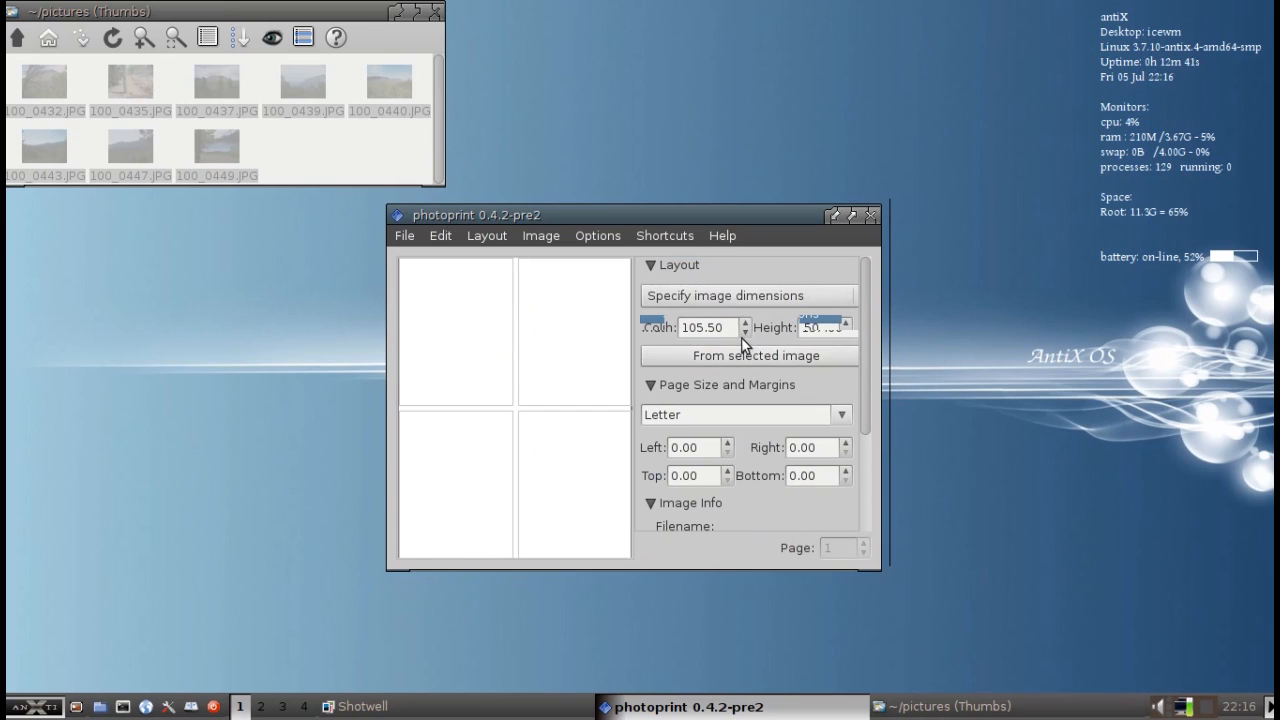
pyautogui.click(716, 298)
pyautogui.click(704, 276)
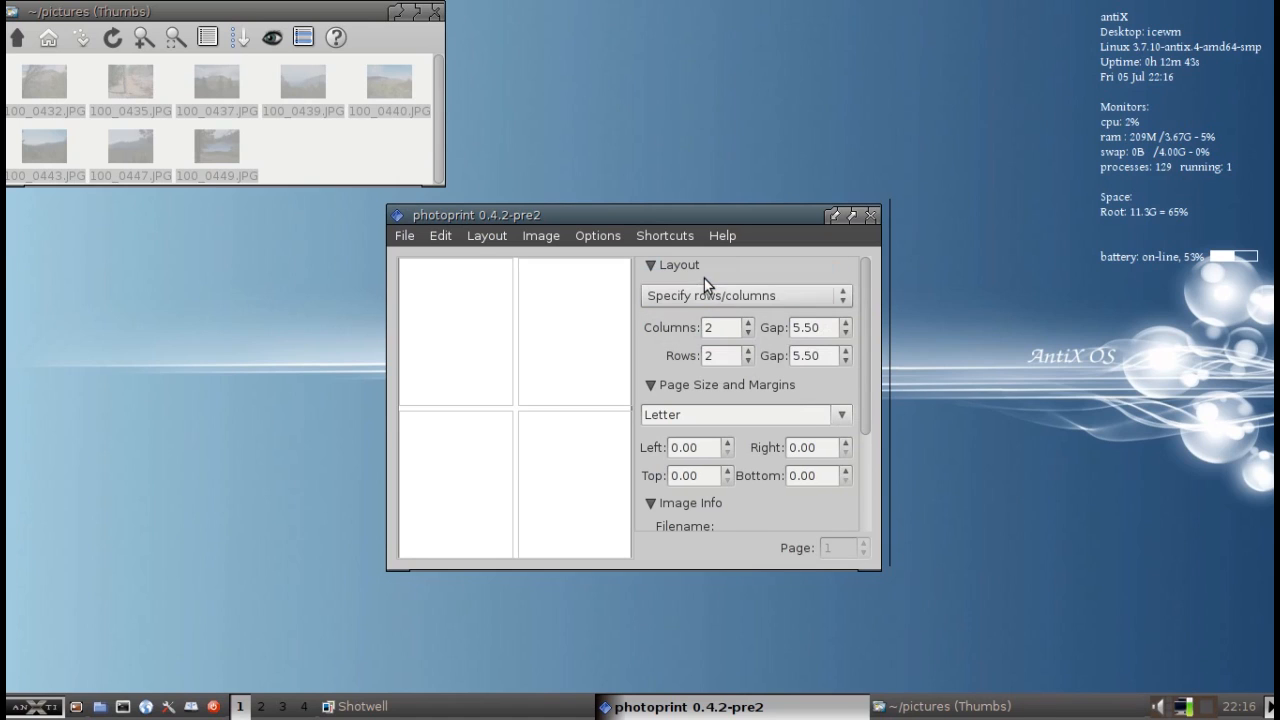
# - Try a layout of one column and one row and restore two columns and two rows
pyautogui.click(748, 332)
pyautogui.click(748, 359)
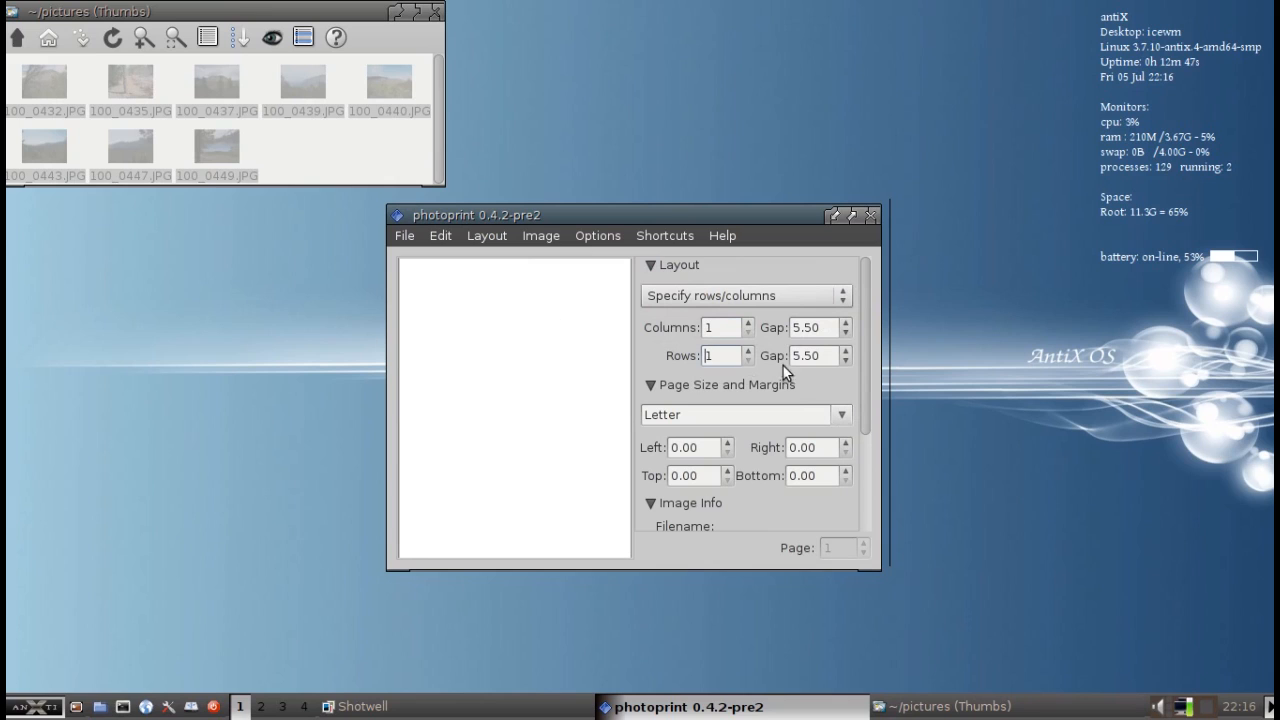
pyautogui.click(748, 351)
pyautogui.click(748, 323)
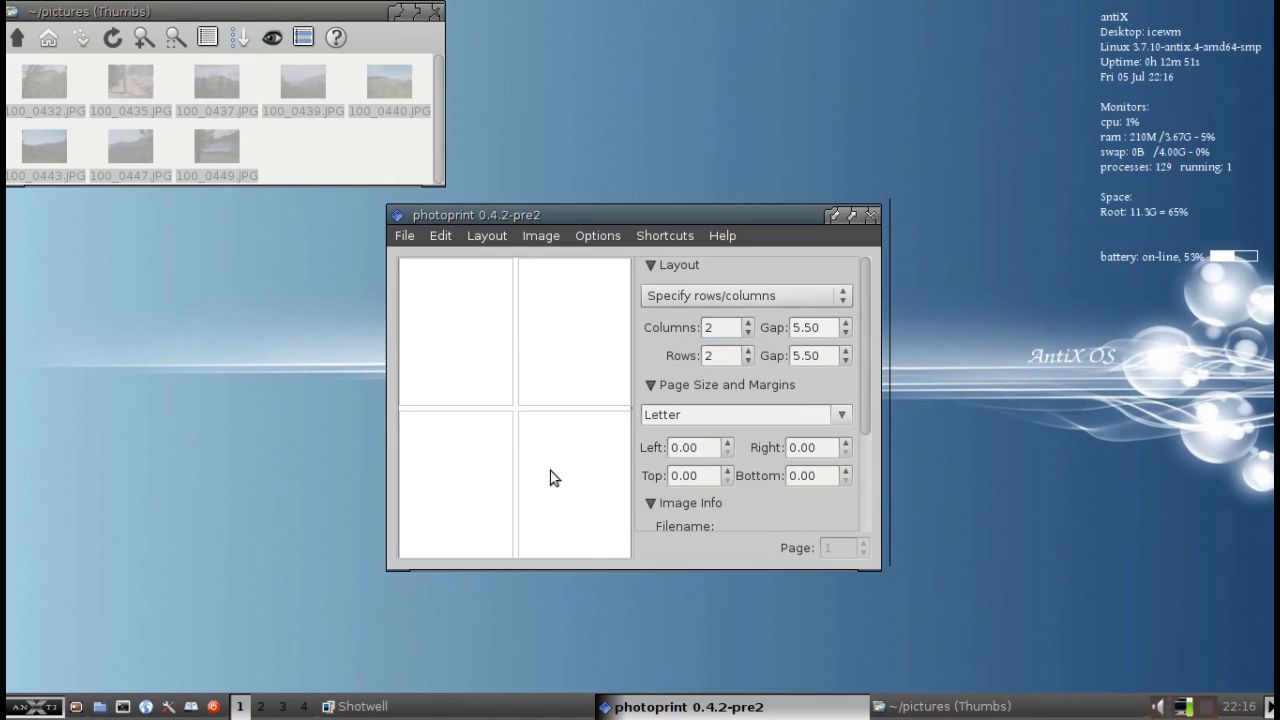
# - Set all four page margins to 0.50 and enlarge the photoprint window
pyautogui.click(728, 443)
pyautogui.click(728, 443)
pyautogui.click(728, 470)
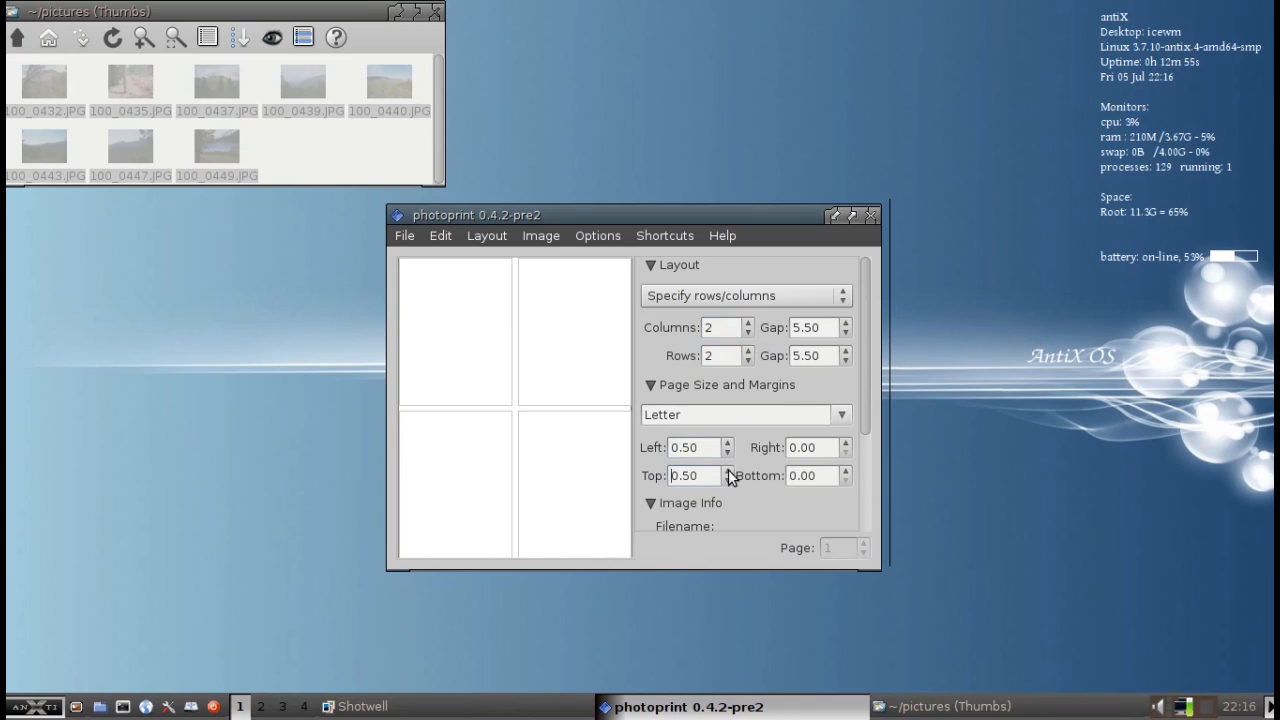
pyautogui.click(846, 470)
pyautogui.moveTo(864, 568); pyautogui.dragTo(993, 657)
pyautogui.moveTo(711, 217); pyautogui.dragTo(621, 223)
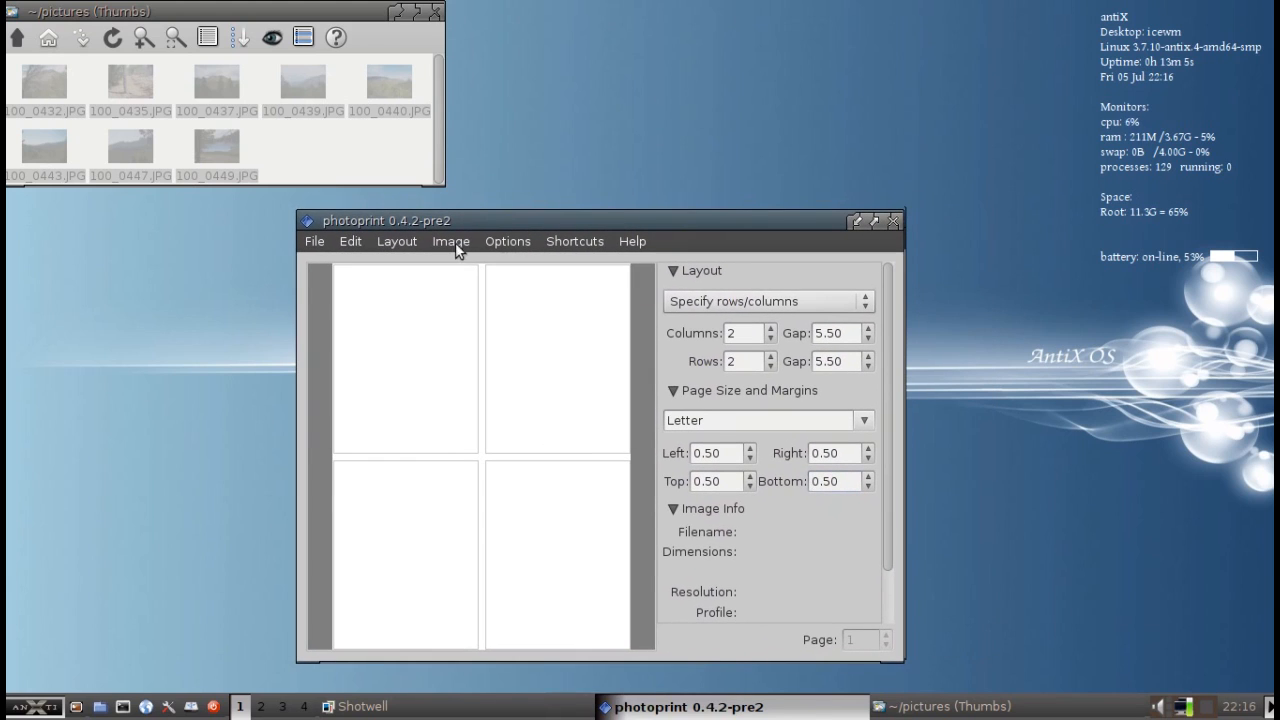
# - Try to set photoprint's measurement units to Inches
pyautogui.click(529, 241)
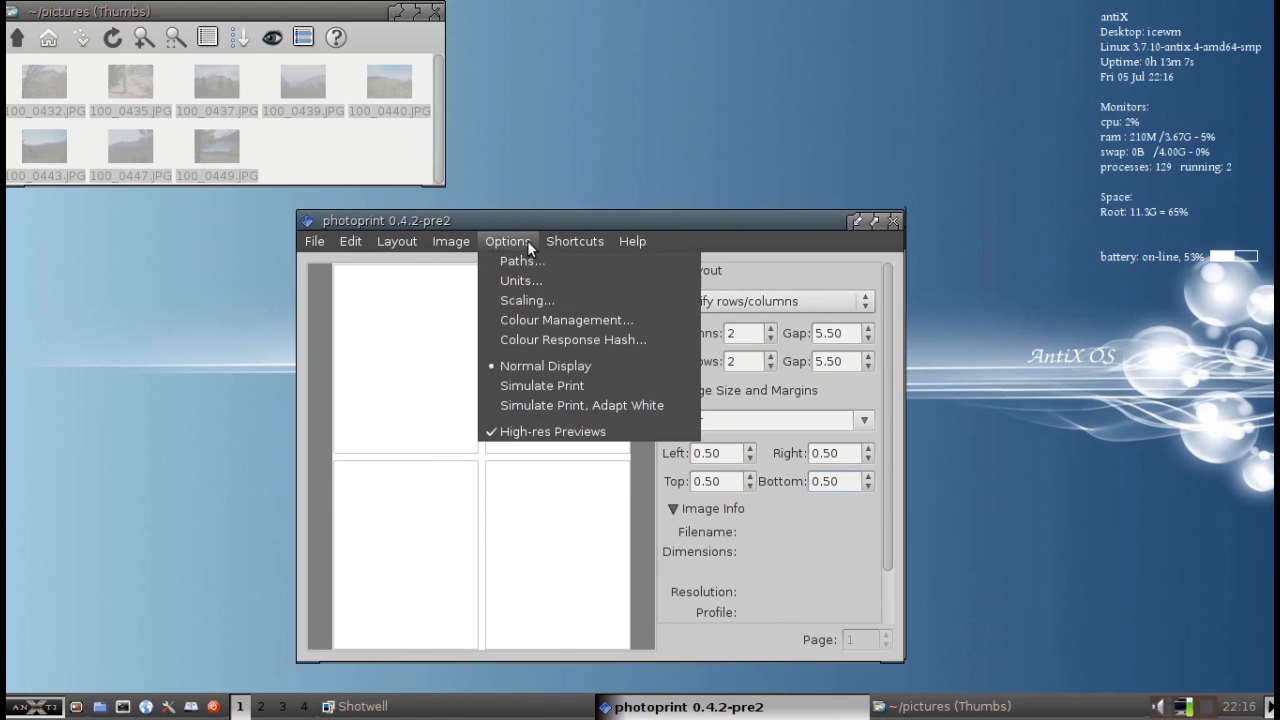
pyautogui.click(542, 275)
pyautogui.click(636, 449)
pyautogui.click(636, 427)
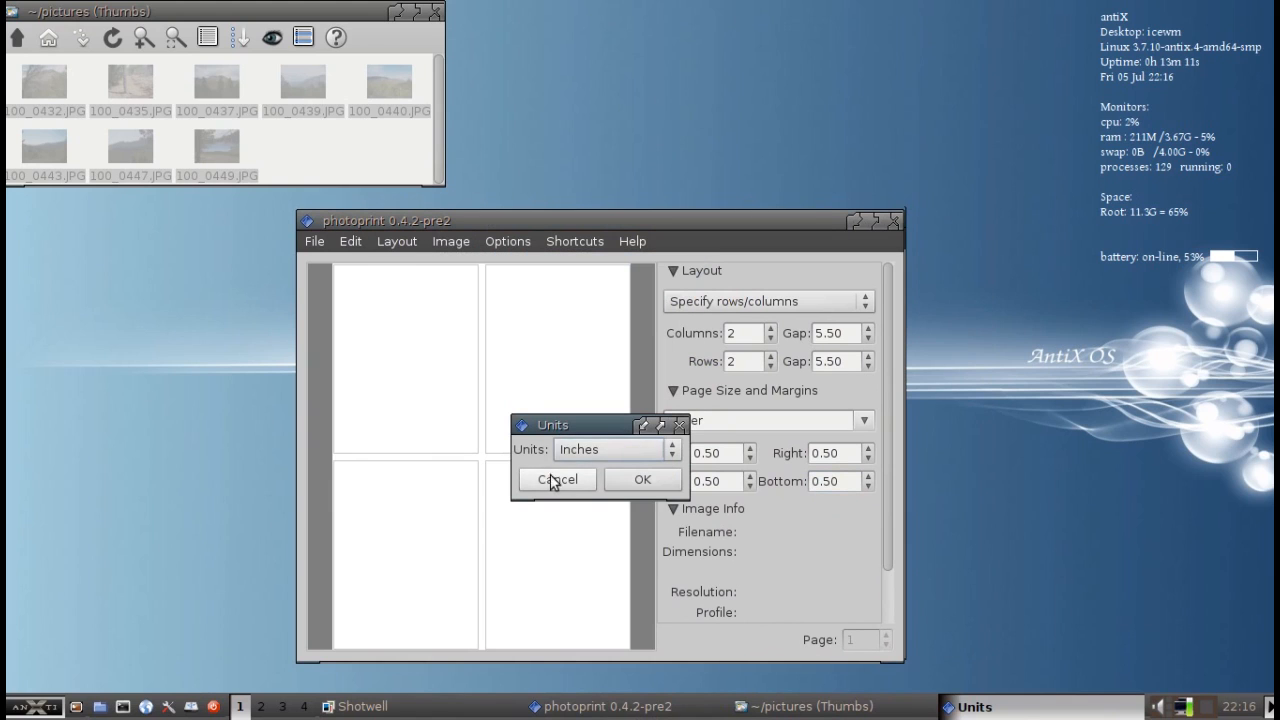
pyautogui.click(642, 479)
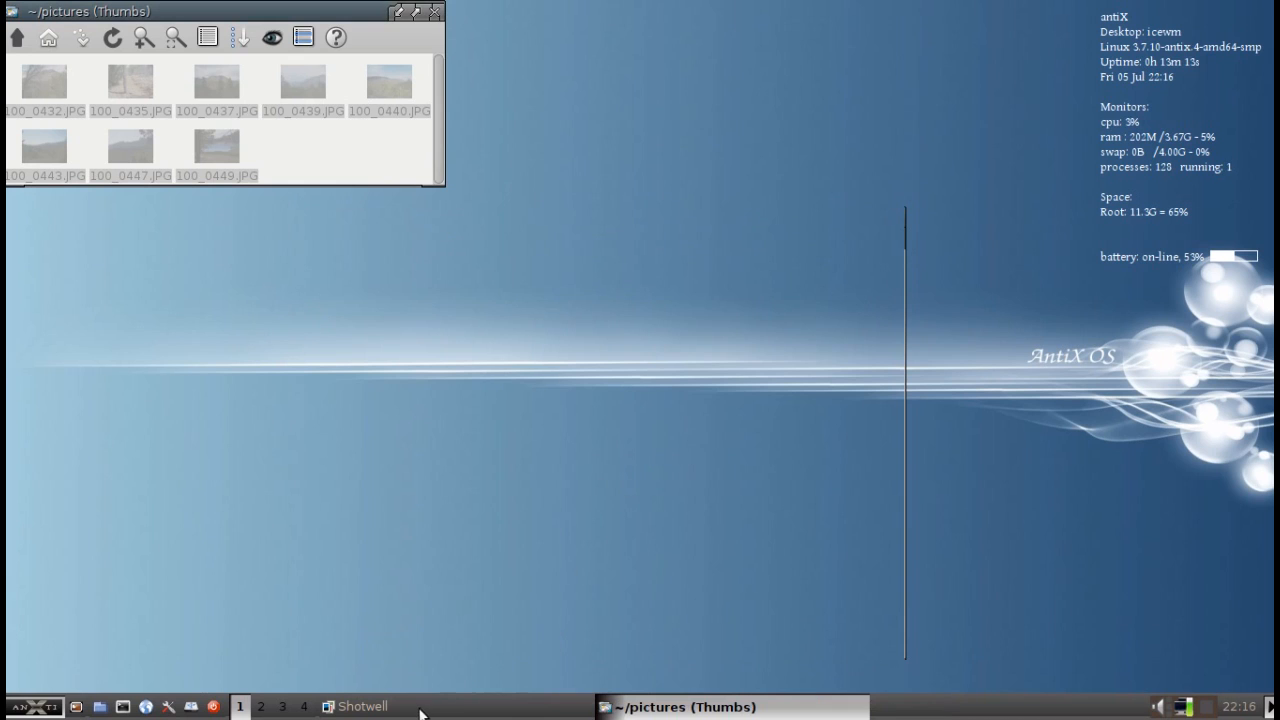
# - Relaunch photoprint from the Graphics applications and move its window toward the middle of the desktop
pyautogui.click(24, 710)
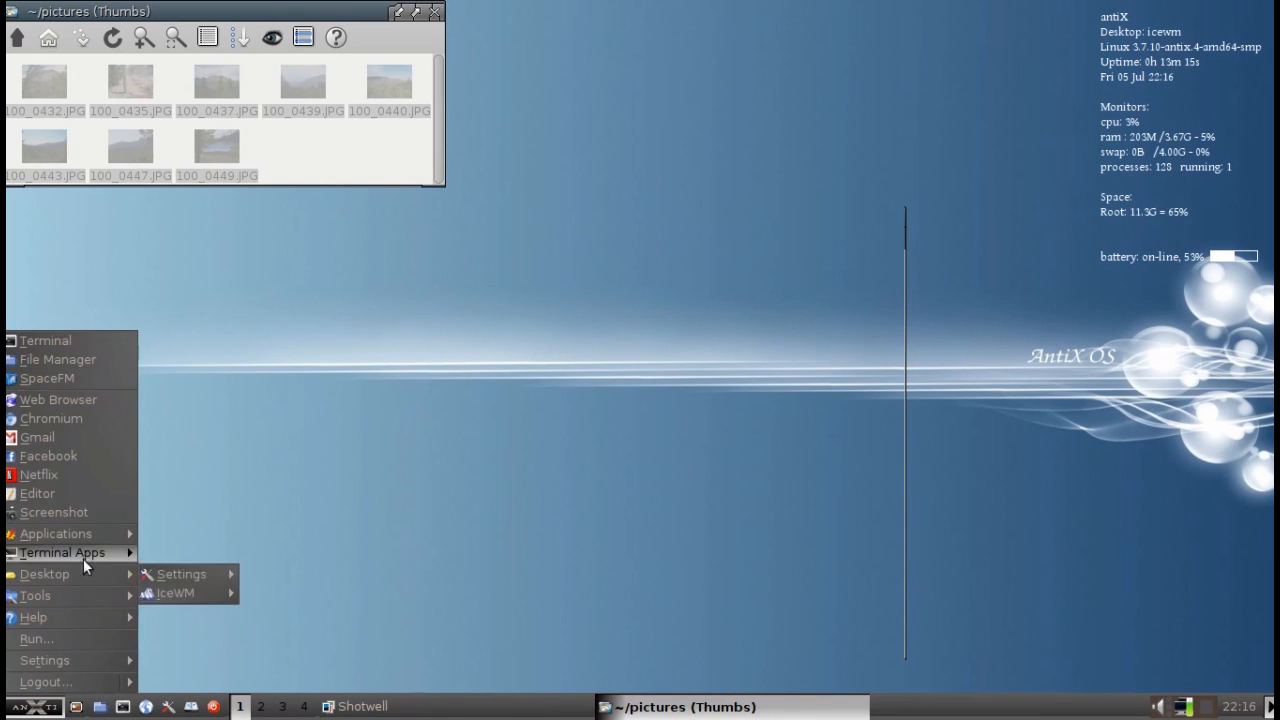
pyautogui.moveTo(88, 533)
pyautogui.moveTo(204, 570)
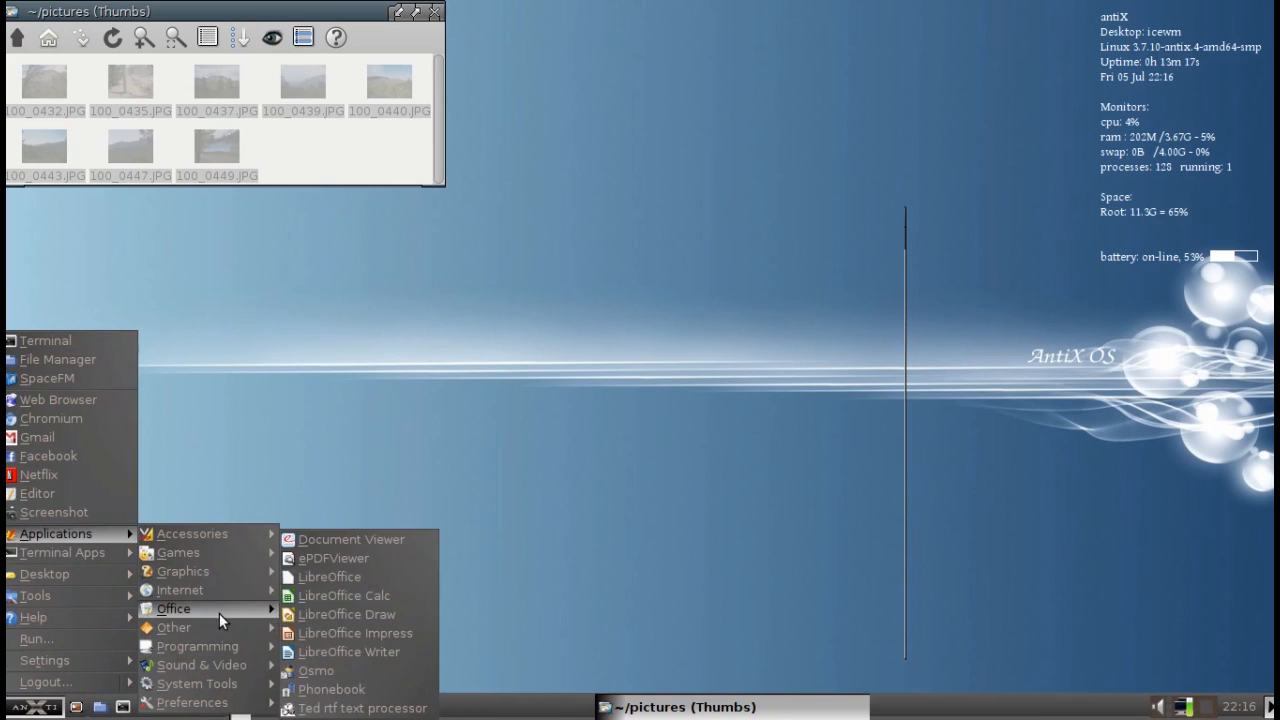
pyautogui.moveTo(227, 648)
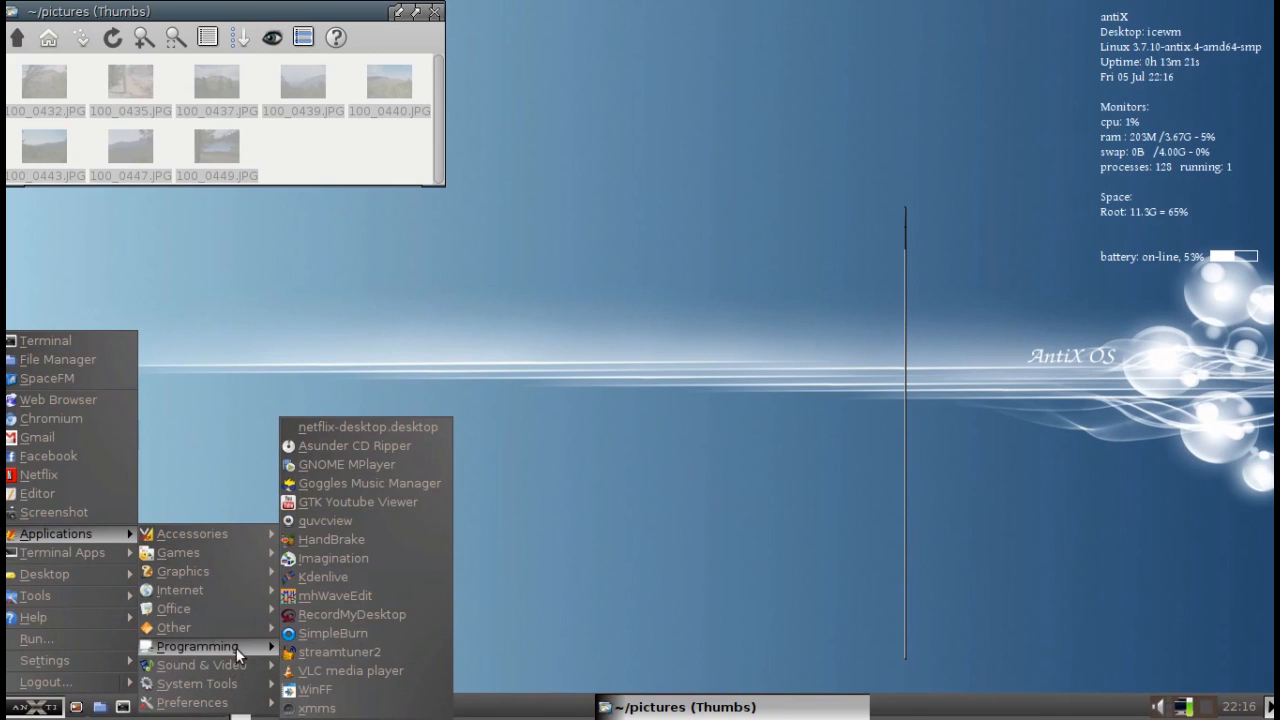
pyautogui.moveTo(226, 611)
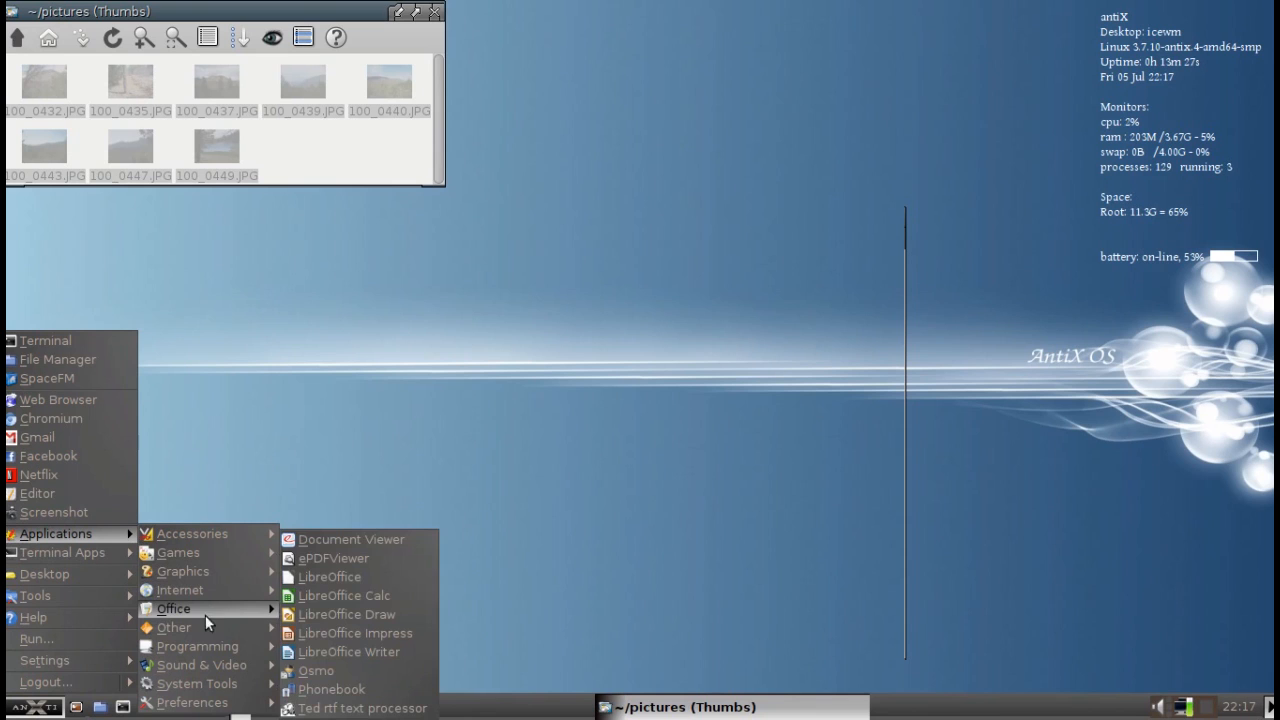
pyautogui.click(338, 627)
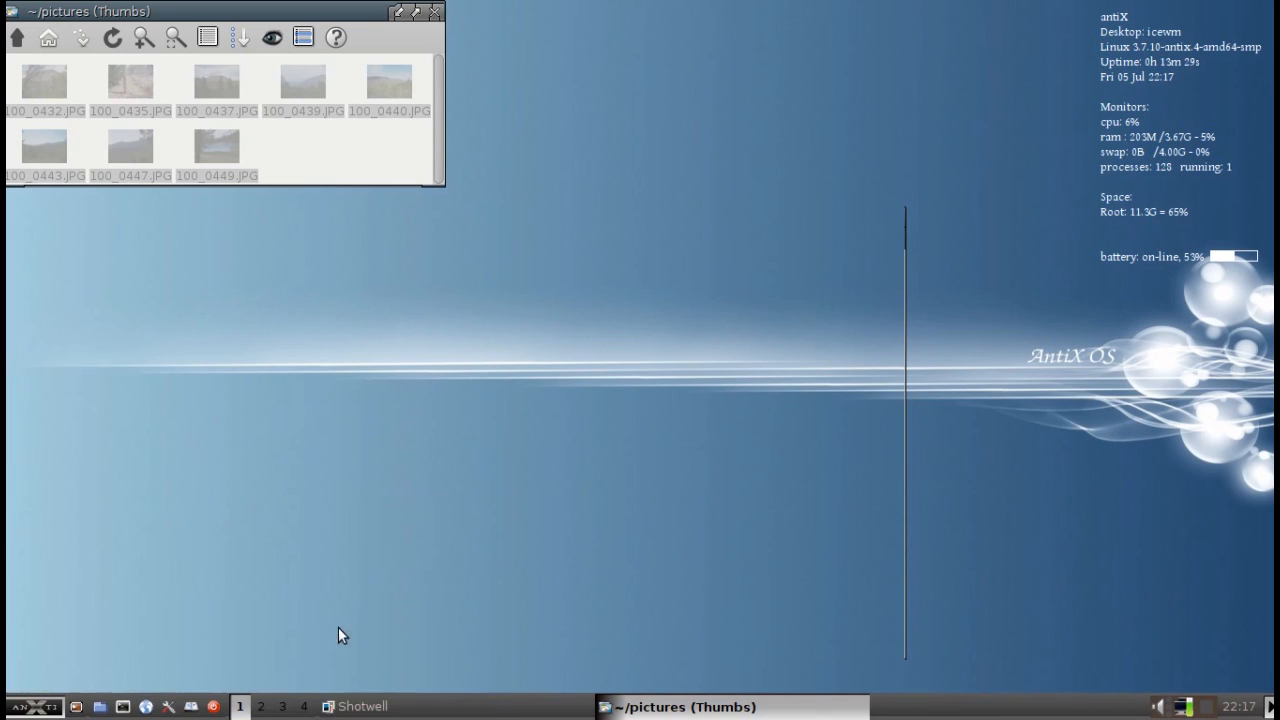
pyautogui.moveTo(281, 10); pyautogui.dragTo(656, 177)
# - Change the measurement units in the relaunched photoprint to Inches
pyautogui.click(582, 194)
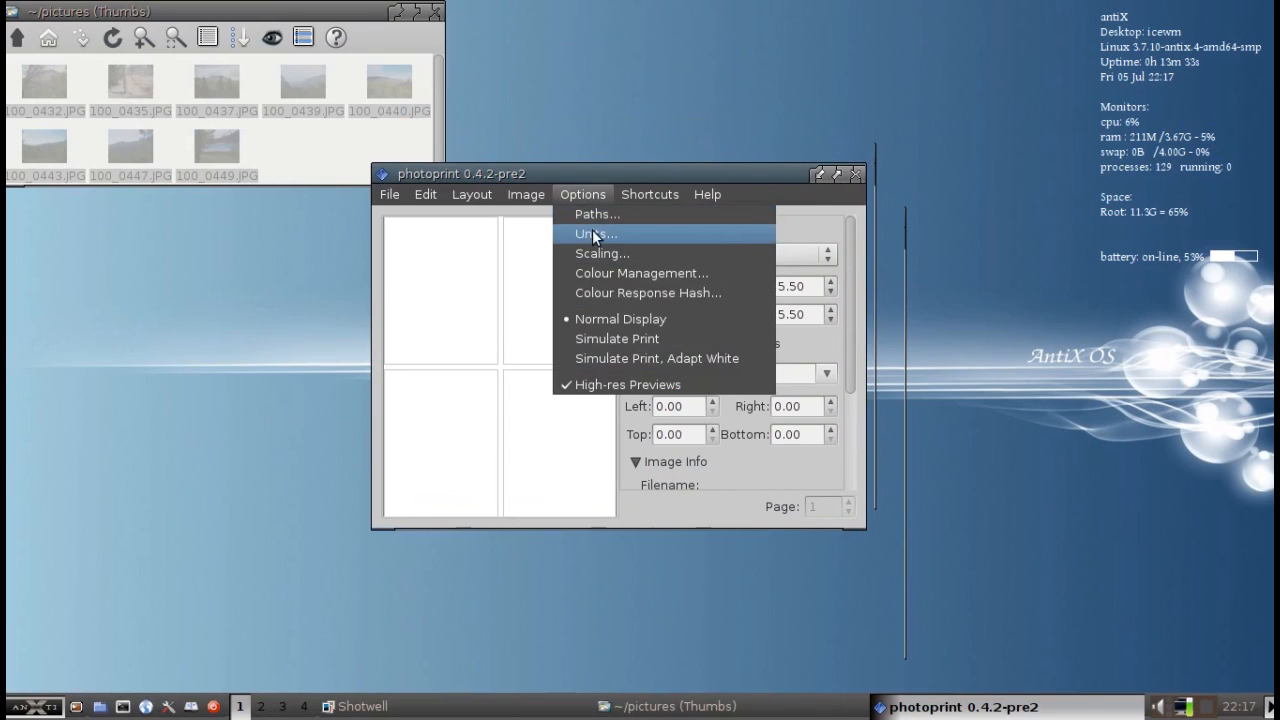
pyautogui.click(592, 234)
pyautogui.click(630, 358)
pyautogui.click(614, 340)
pyautogui.click(659, 390)
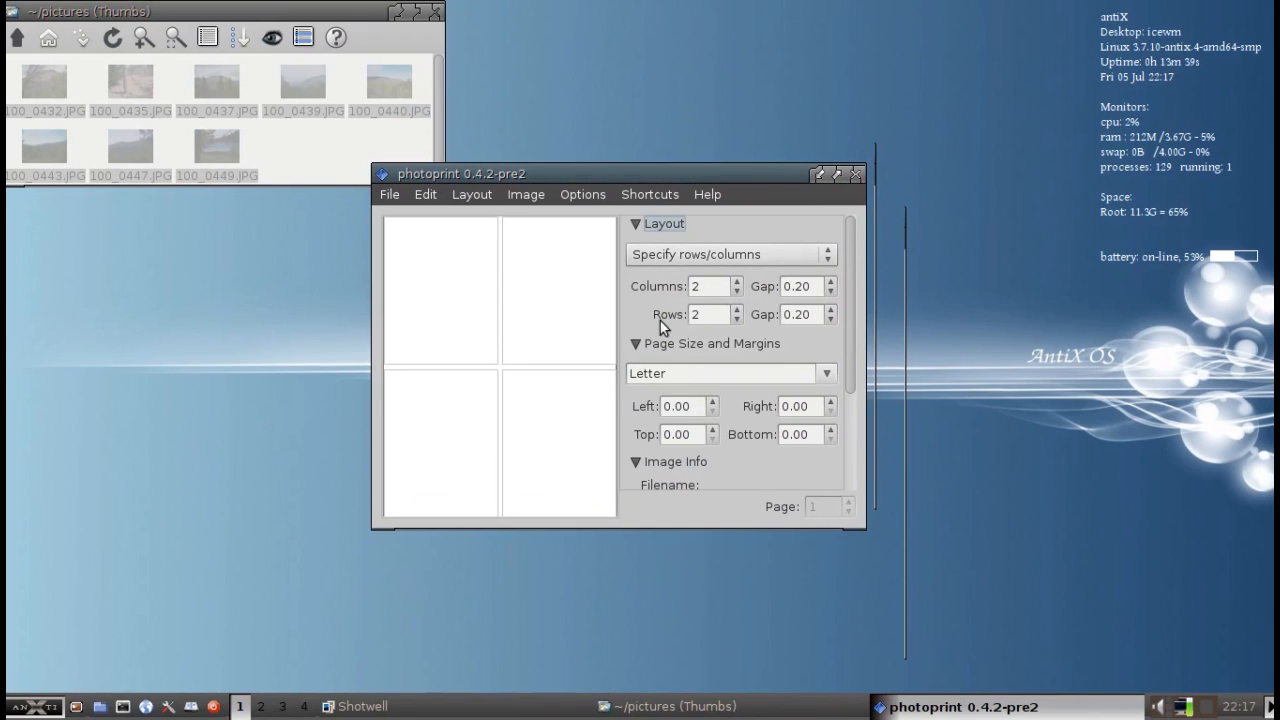
# - Set the left and top page margins to 0.50 inches
pyautogui.click(712, 401)
pyautogui.click(712, 429)
pyautogui.click(712, 429)
pyautogui.click(712, 429)
pyautogui.click(712, 429)
pyautogui.click(712, 429)
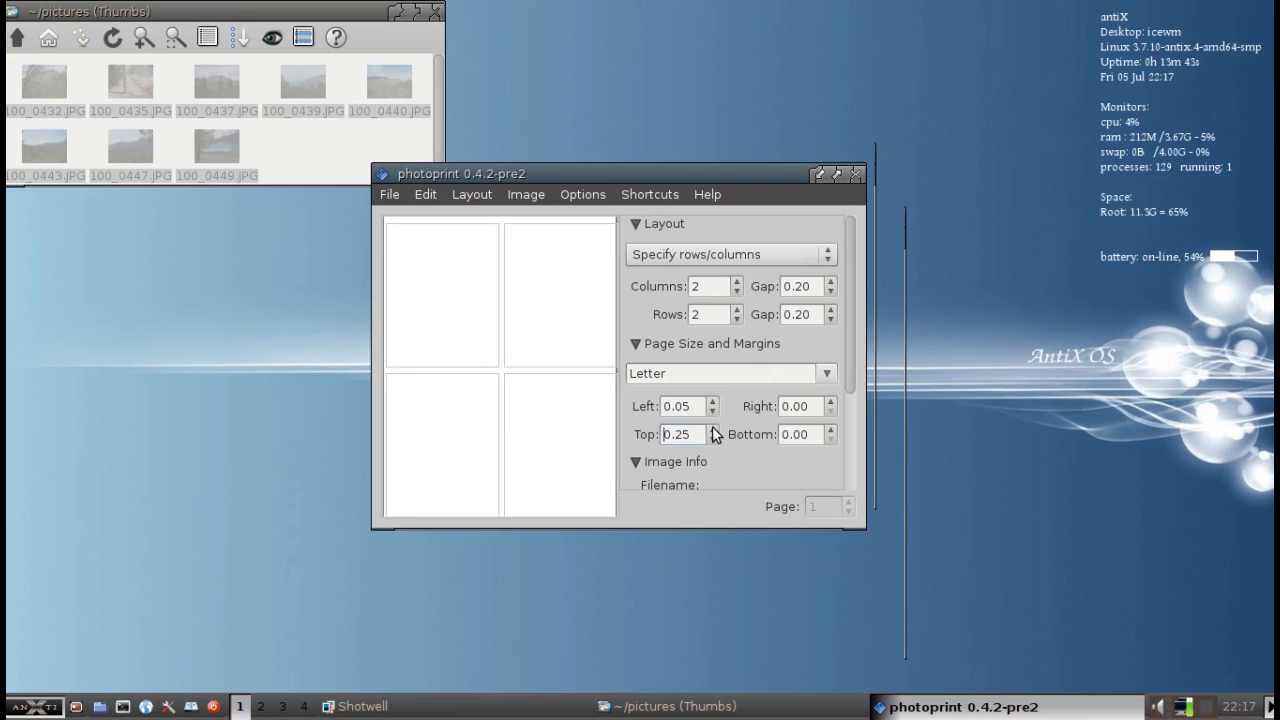
pyautogui.click(712, 429)
pyautogui.click(712, 429)
pyautogui.click(712, 429)
pyautogui.click(712, 429)
pyautogui.click(712, 429)
pyautogui.click(712, 401)
pyautogui.click(712, 401)
pyautogui.click(712, 401)
pyautogui.click(712, 401)
pyautogui.click(712, 401)
pyautogui.click(712, 401)
pyautogui.click(712, 401)
pyautogui.click(712, 401)
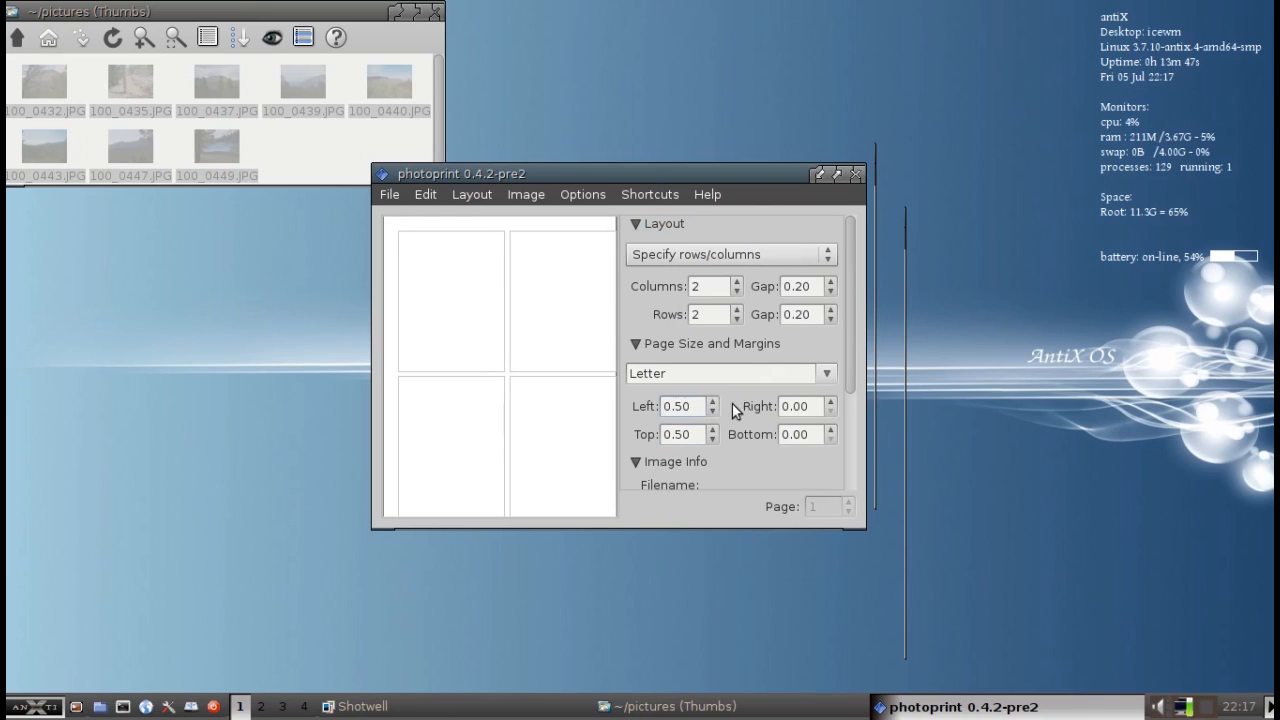
# - Set the right and bottom page margins to 0.50 inches
pyautogui.click(831, 401)
pyautogui.click(831, 401)
pyautogui.click(831, 401)
pyautogui.click(831, 401)
pyautogui.click(831, 401)
pyautogui.click(831, 401)
pyautogui.click(831, 401)
pyautogui.click(831, 401)
pyautogui.click(831, 401)
pyautogui.click(831, 401)
pyautogui.click(831, 429)
pyautogui.click(831, 429)
pyautogui.click(831, 429)
pyautogui.click(831, 429)
pyautogui.click(831, 429)
pyautogui.click(831, 429)
pyautogui.click(831, 429)
pyautogui.click(831, 429)
pyautogui.click(831, 429)
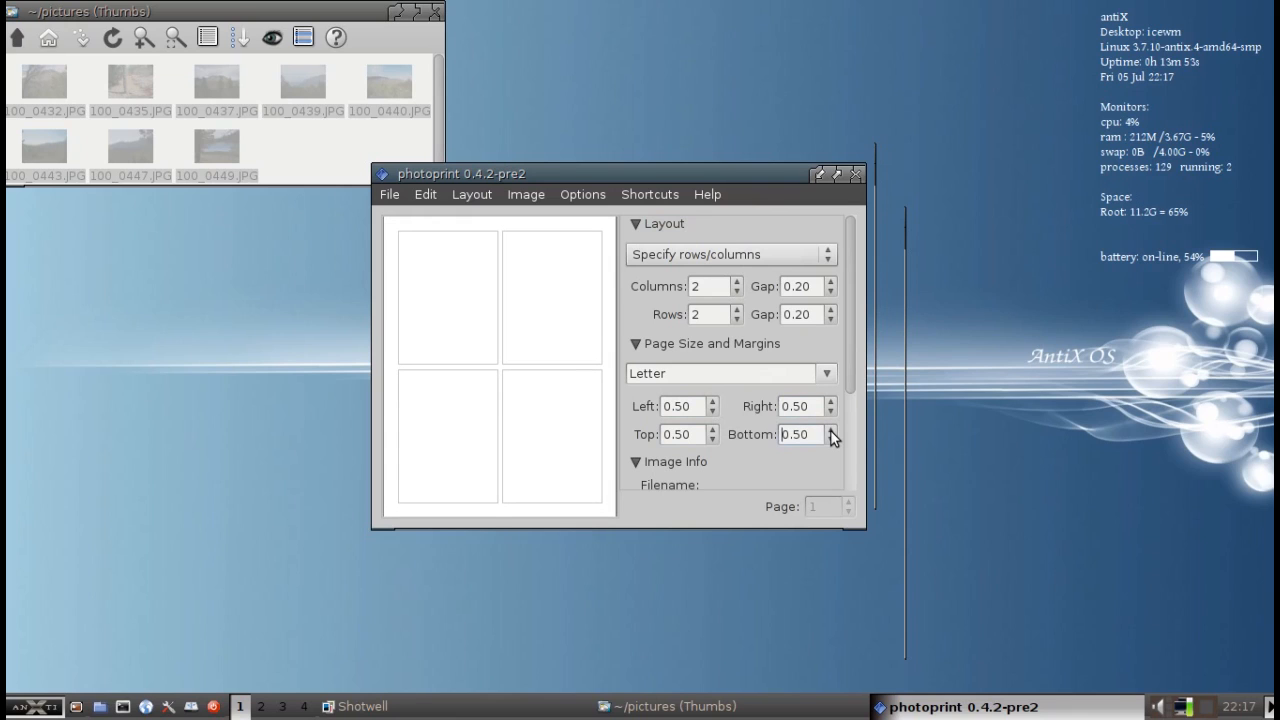
# - Load all the pictures from the pictures folder into the page layout and enlarge the photoprint window
pyautogui.click(396, 195)
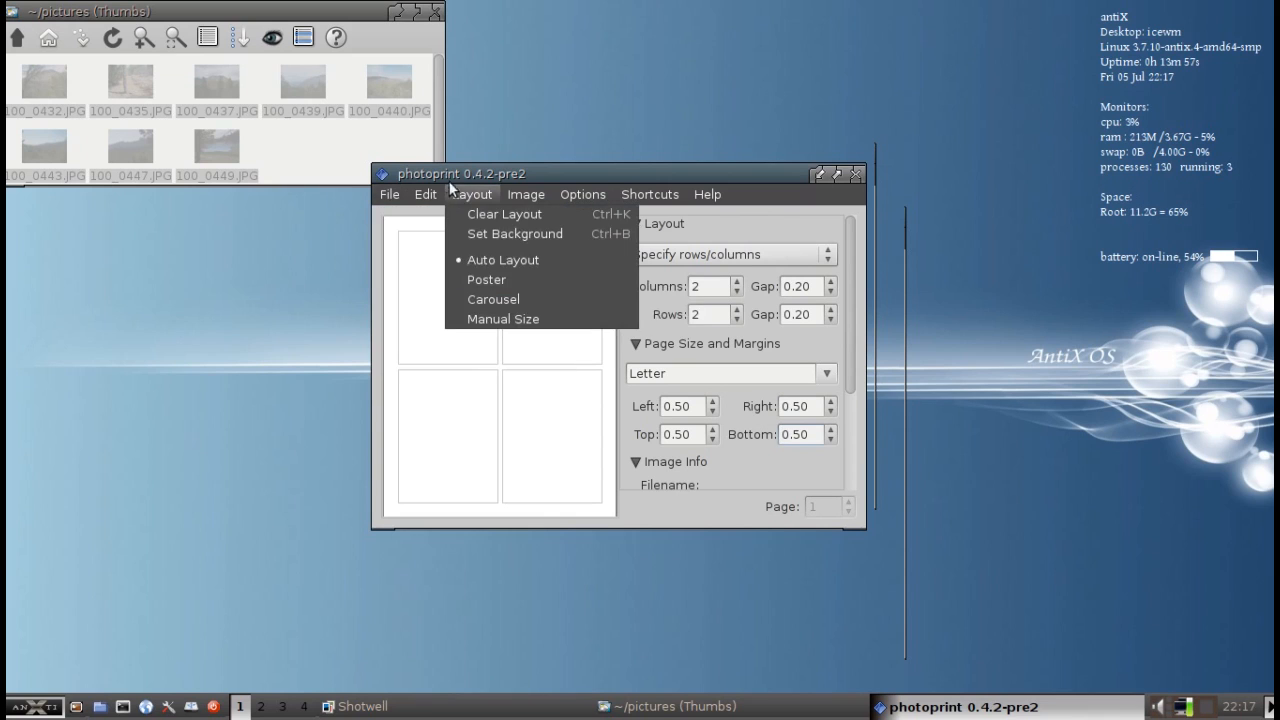
pyautogui.moveTo(514, 193)
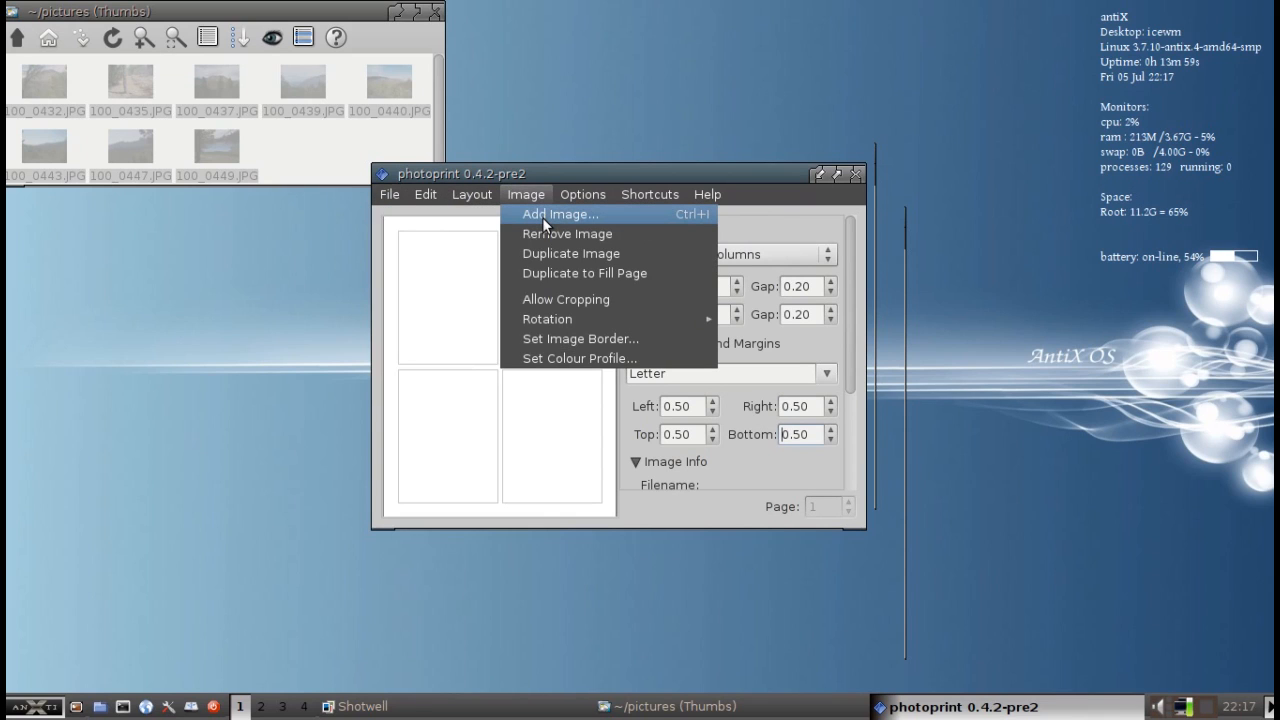
pyautogui.click(527, 176)
pyautogui.moveTo(204, 140); pyautogui.dragTo(329, 229)
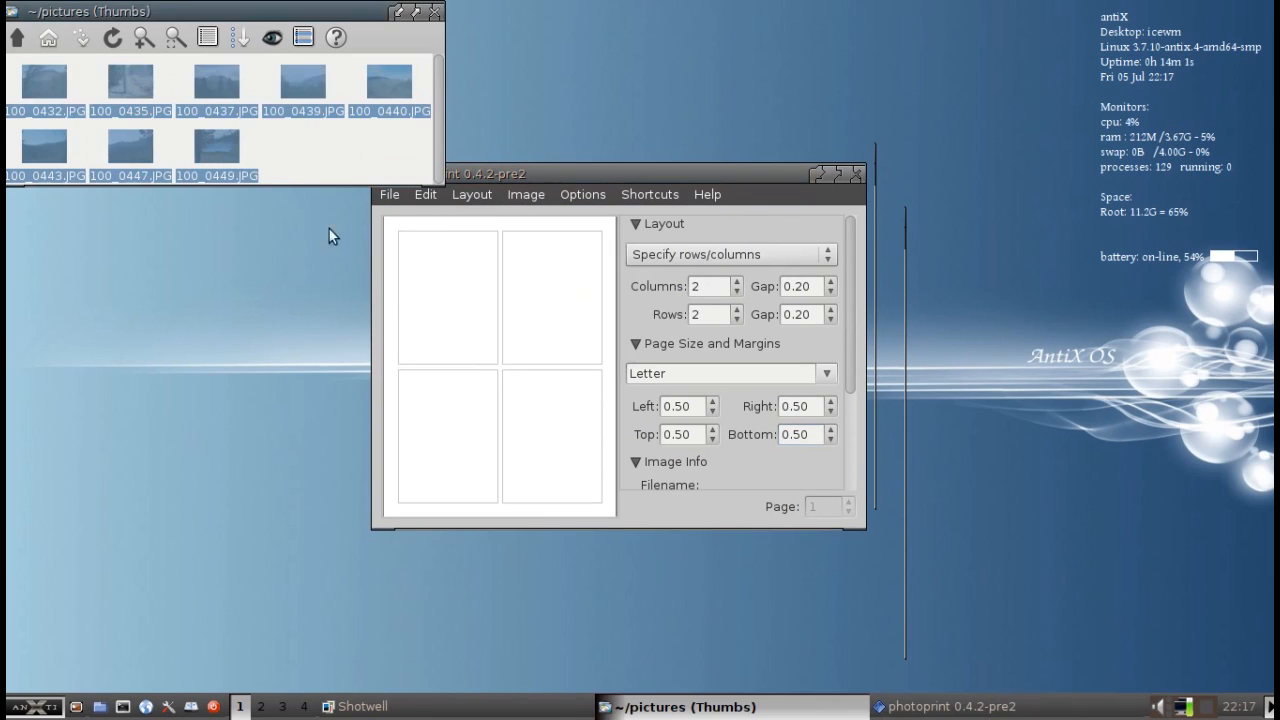
pyautogui.moveTo(214, 142); pyautogui.dragTo(463, 372)
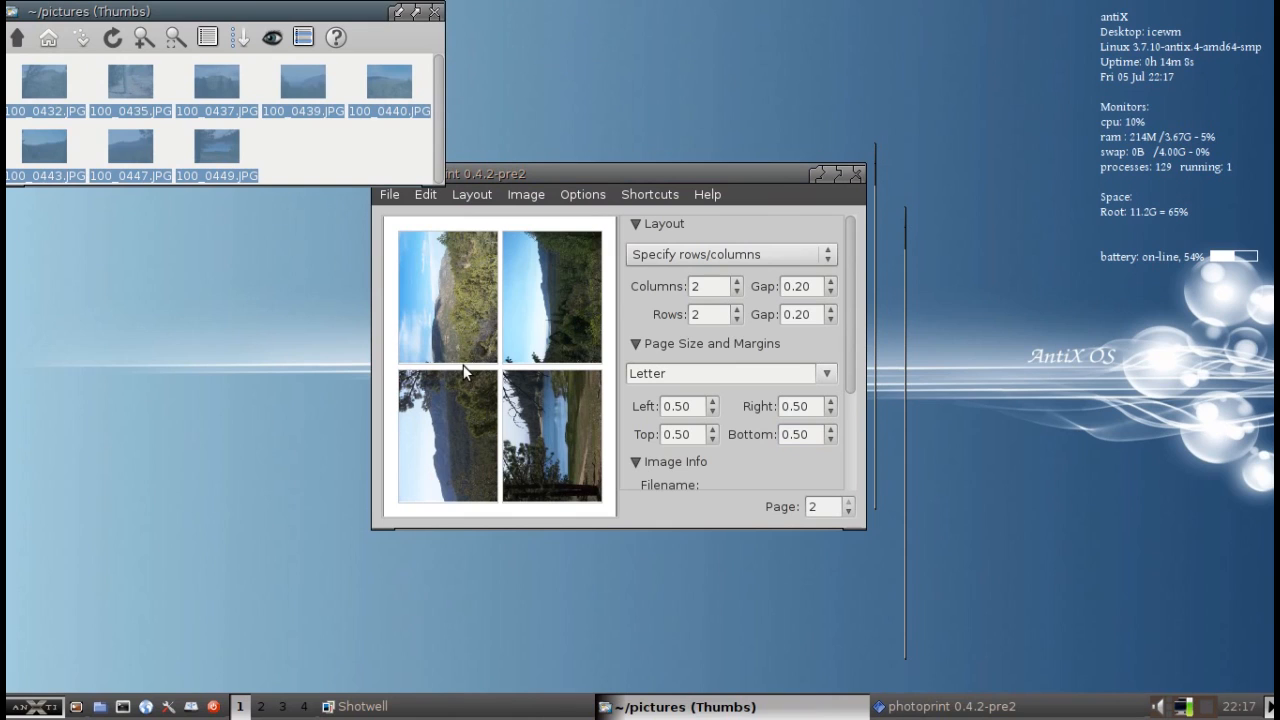
pyautogui.click(513, 170)
pyautogui.moveTo(374, 528); pyautogui.dragTo(243, 637)
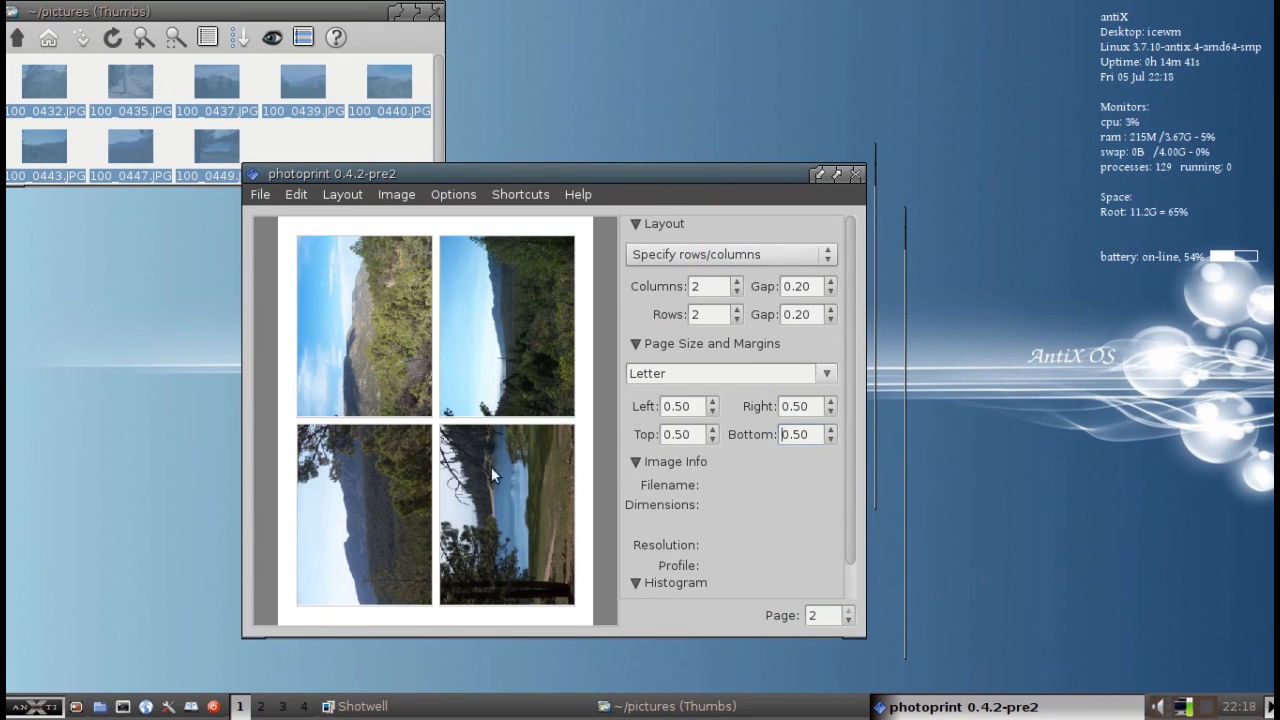
pyautogui.click(343, 194)
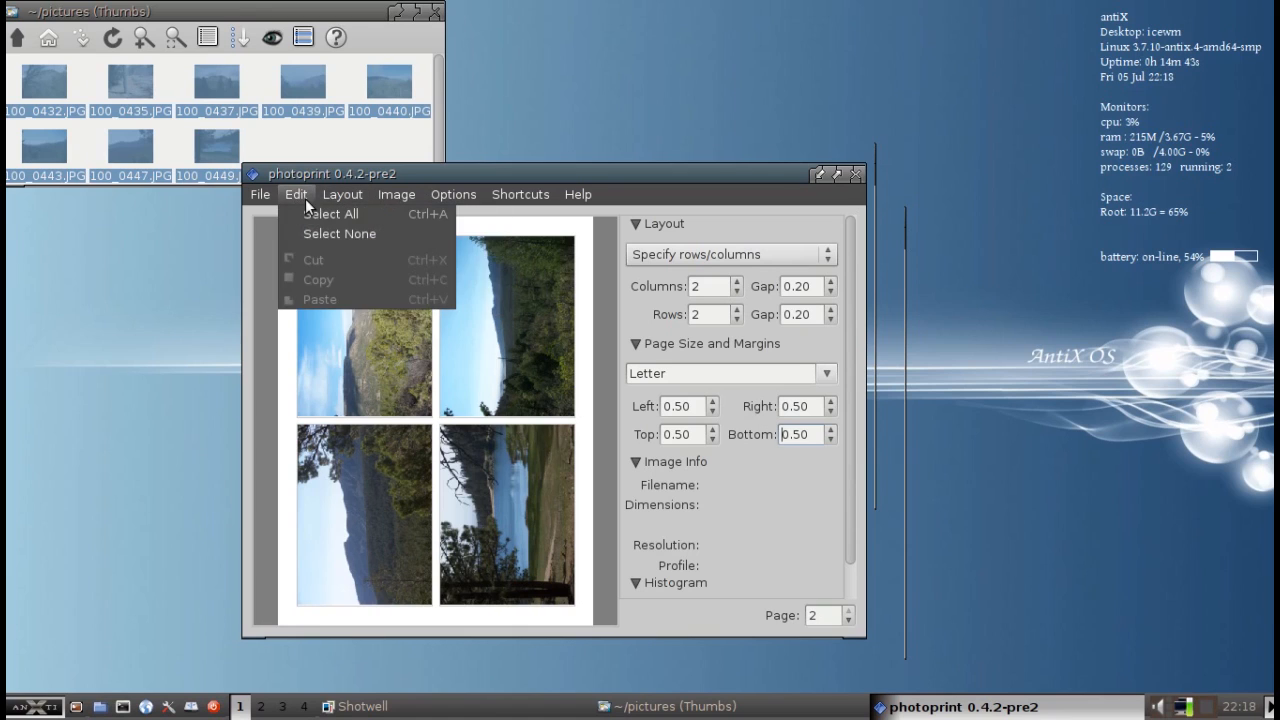
pyautogui.moveTo(383, 198)
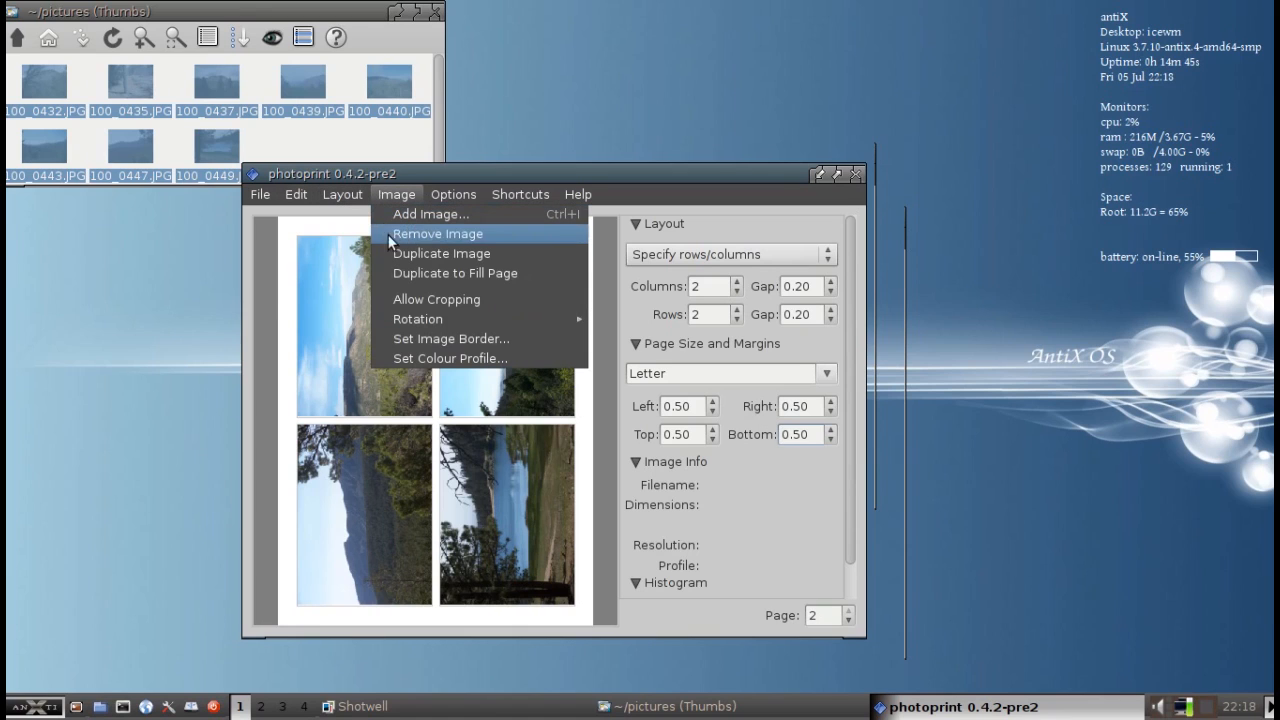
pyautogui.moveTo(396, 316)
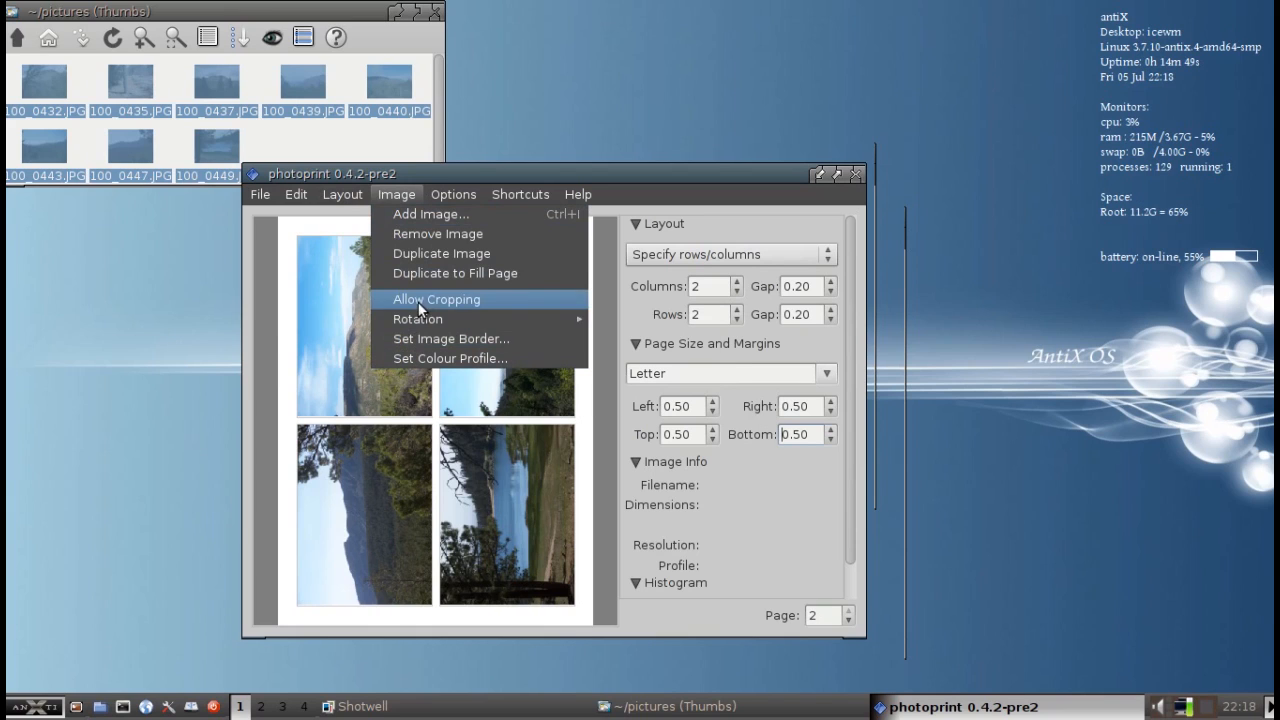
pyautogui.moveTo(449, 196)
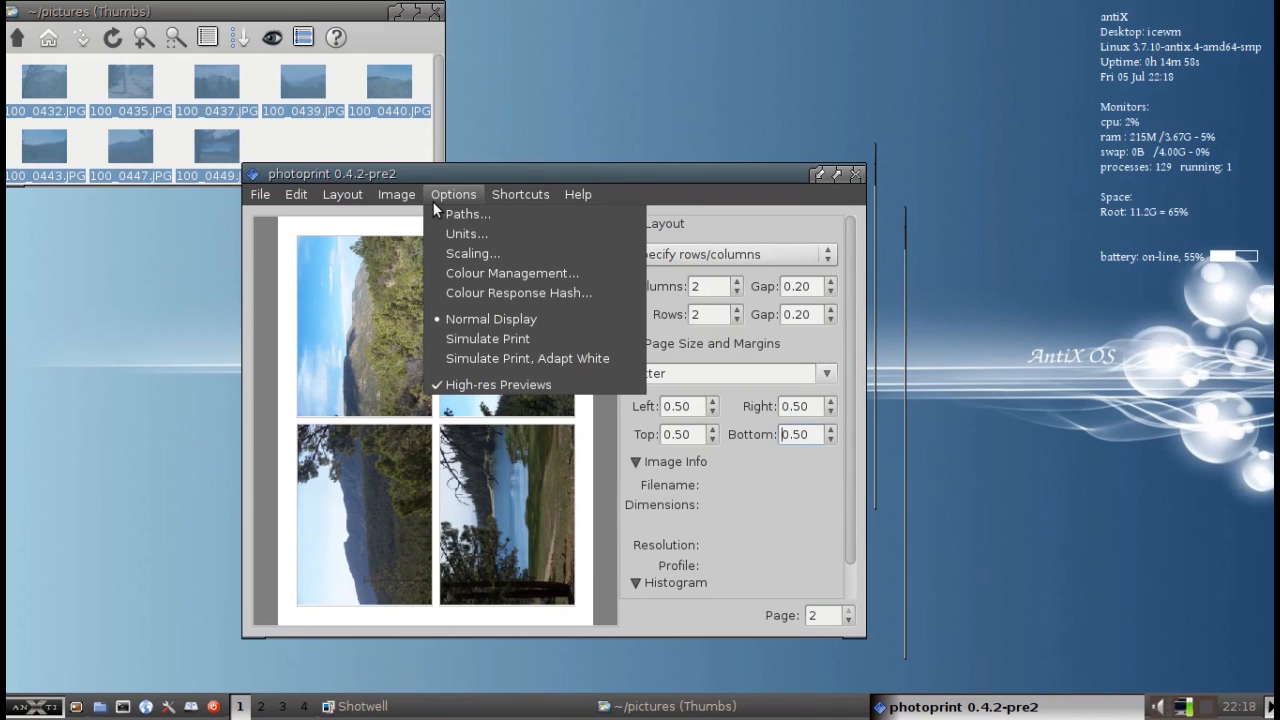
pyautogui.click(433, 174)
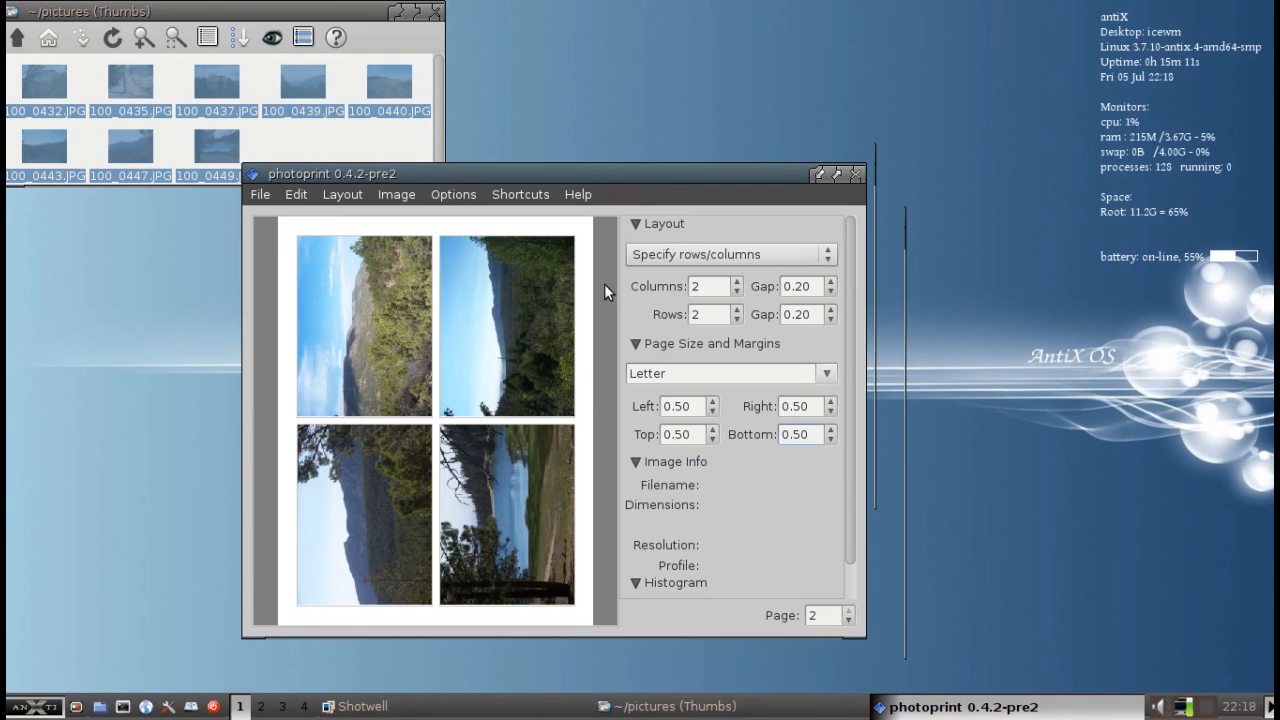
# - Close photoprint and clear the file selection in the pictures folder
pyautogui.click(857, 176)
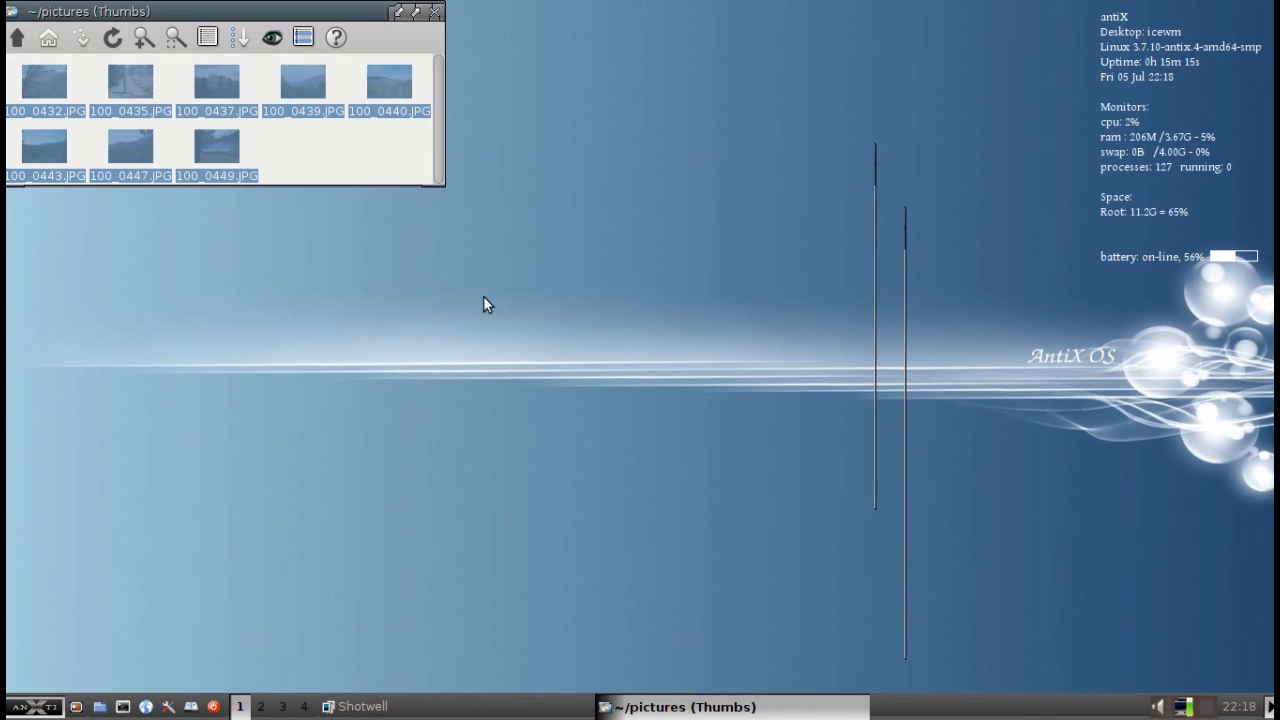
pyautogui.click(298, 177)
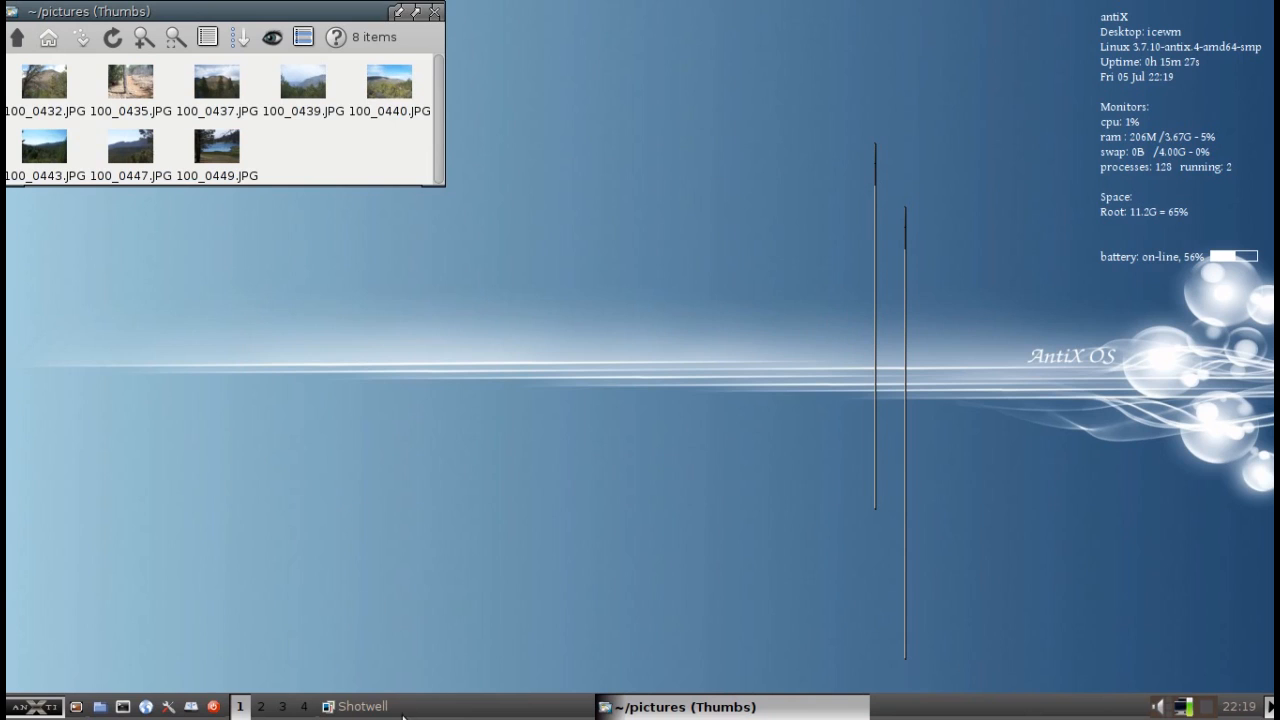
# - Switch to Shotwell, then shrink and position its window beside the pictures folder
pyautogui.click(360, 706)
pyautogui.moveTo(362, 15); pyautogui.dragTo(620, 18)
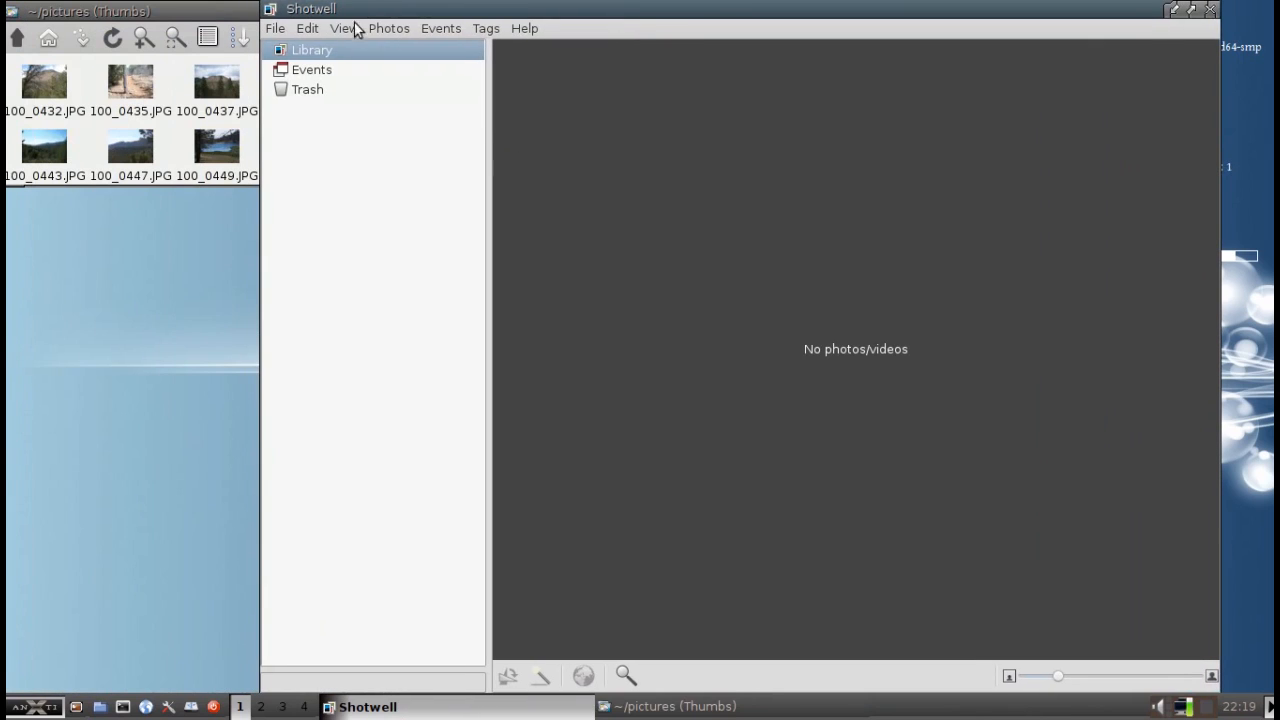
pyautogui.moveTo(263, 6); pyautogui.dragTo(463, 66)
pyautogui.moveTo(584, 79); pyautogui.dragTo(569, 21)
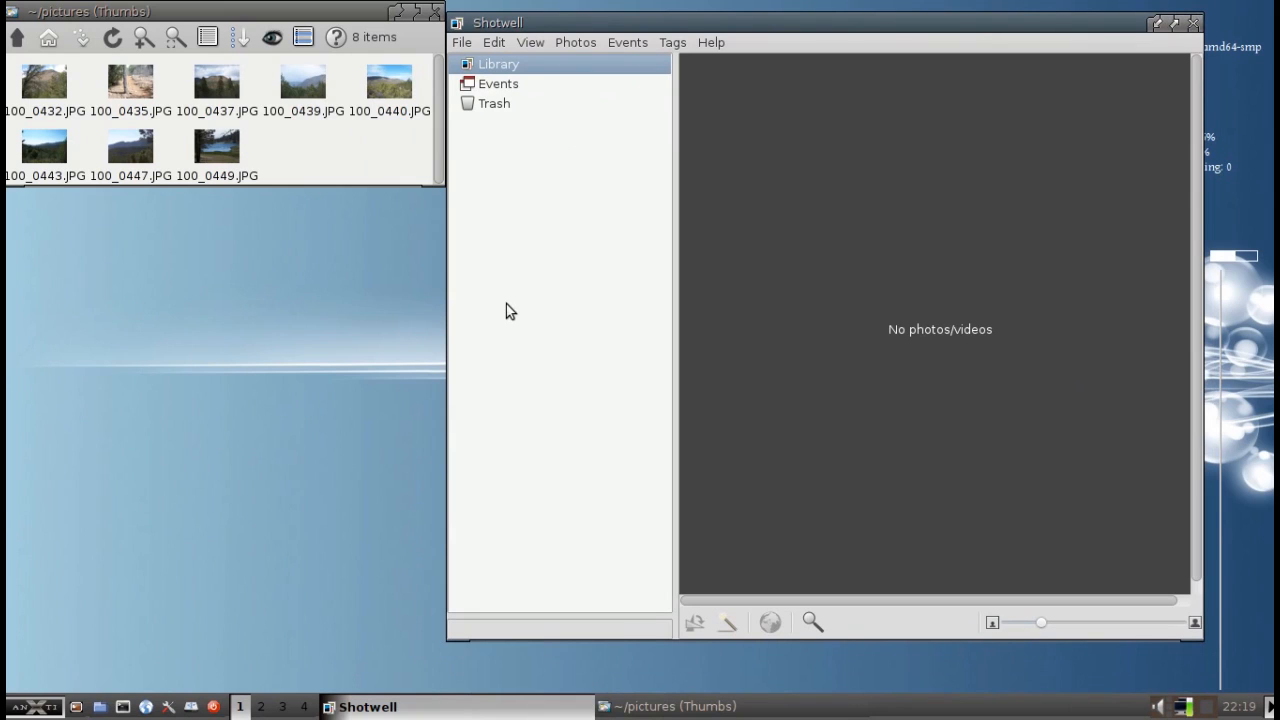
# - Import the pictures folder into the library in place, without copying the photos, and select 100_0440.JPG
pyautogui.click(464, 45)
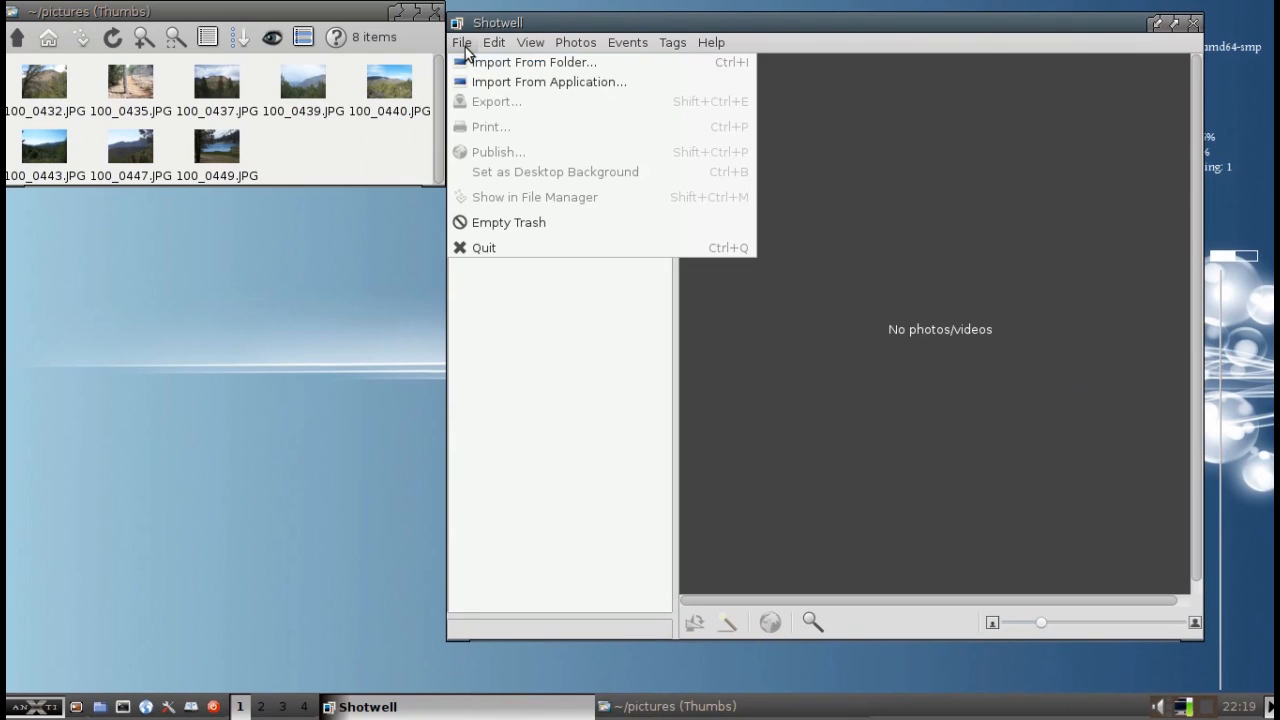
pyautogui.click(906, 410)
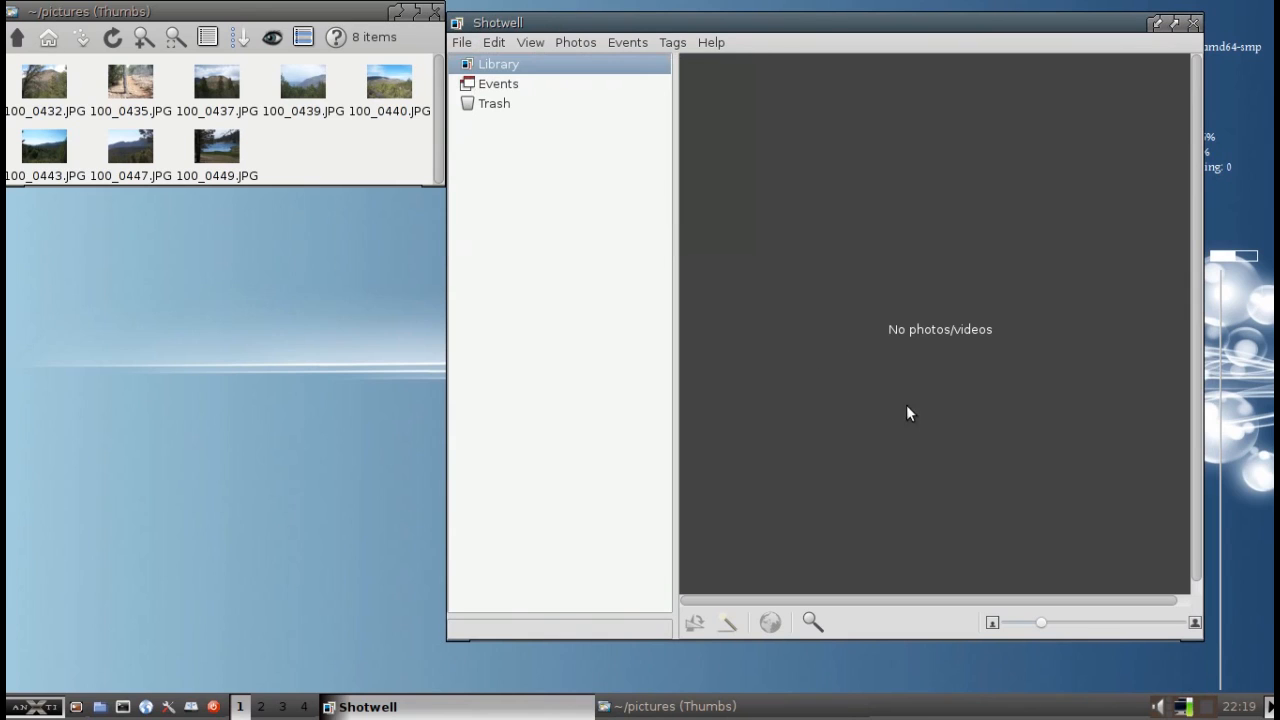
pyautogui.click(464, 44)
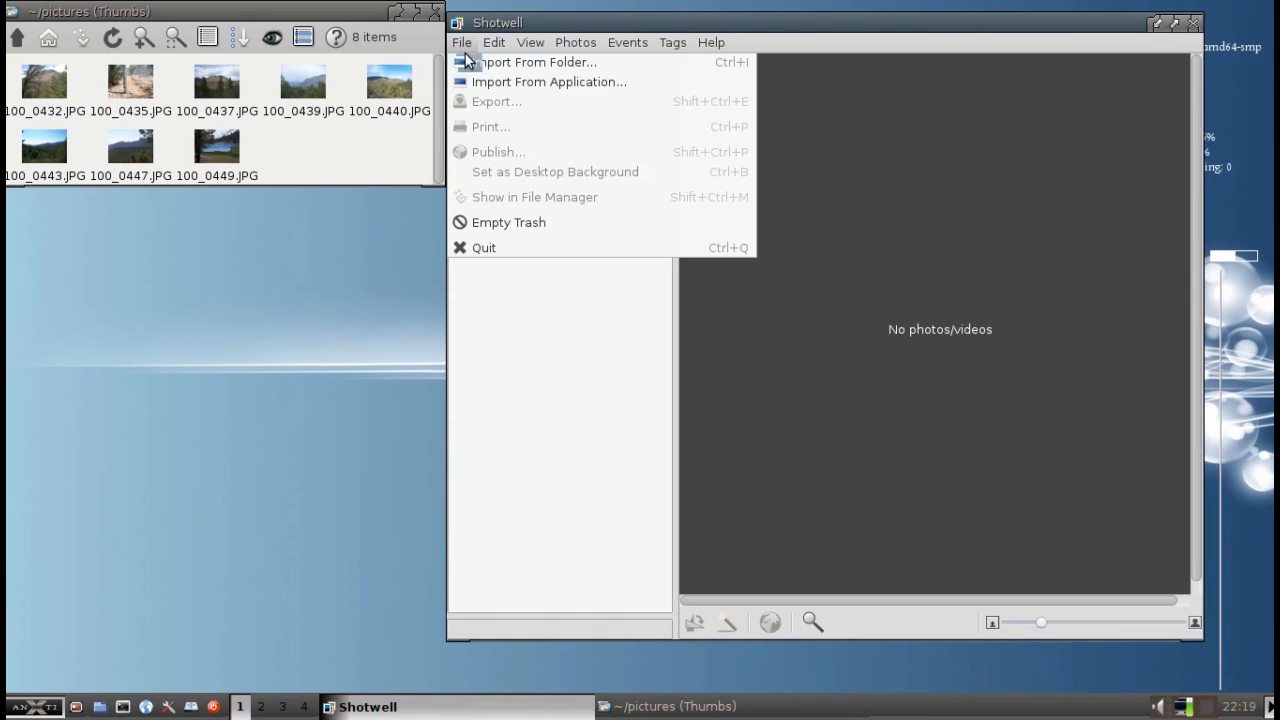
pyautogui.click(472, 63)
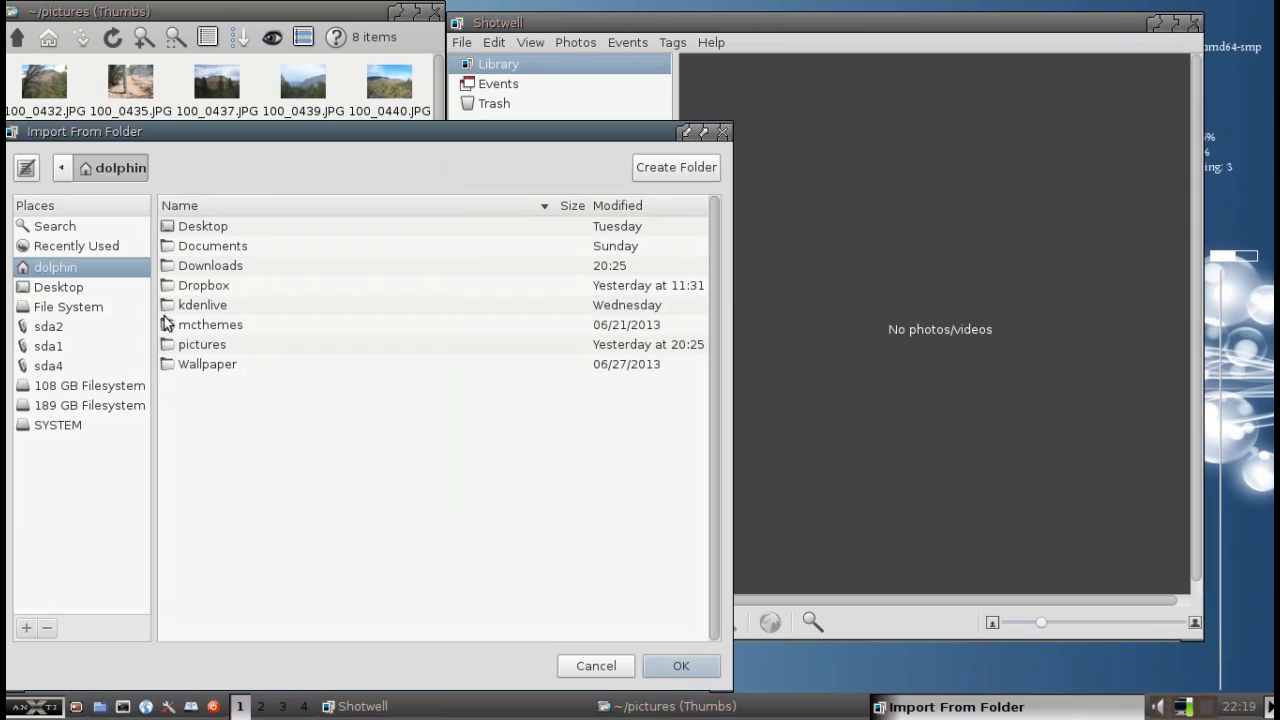
pyautogui.click(188, 347)
pyautogui.click(678, 665)
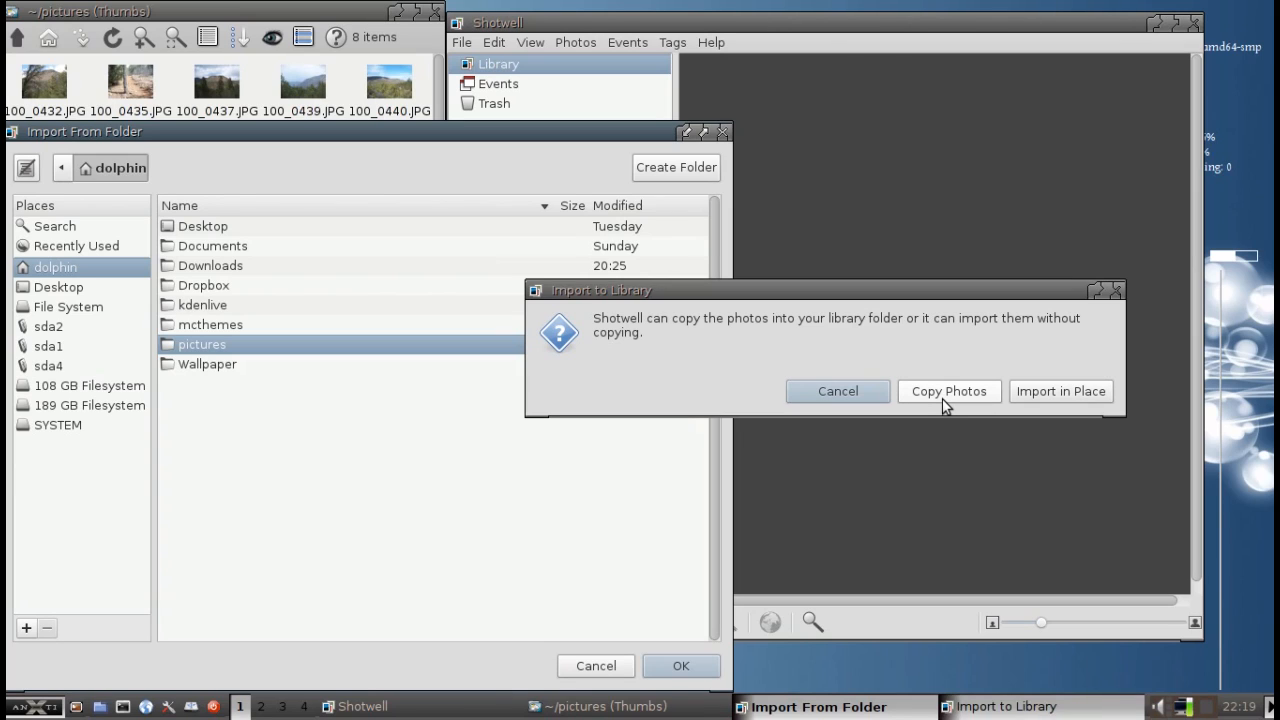
pyautogui.click(1040, 398)
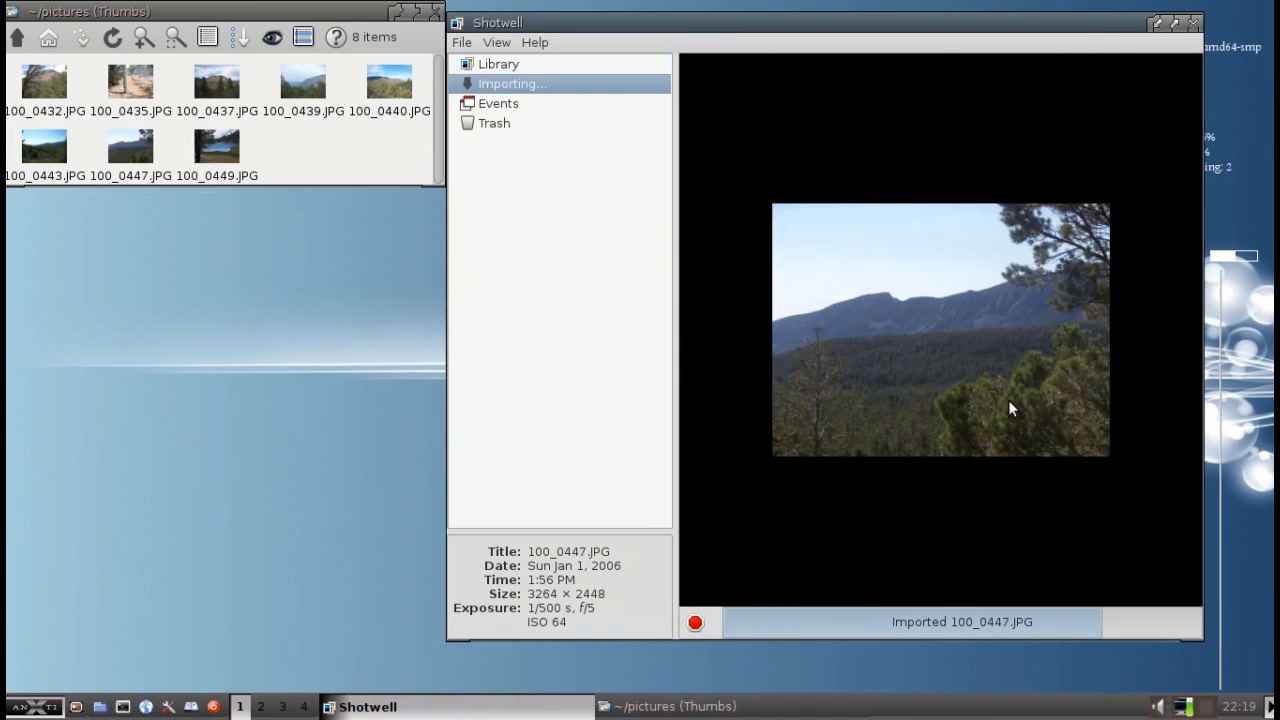
pyautogui.click(920, 396)
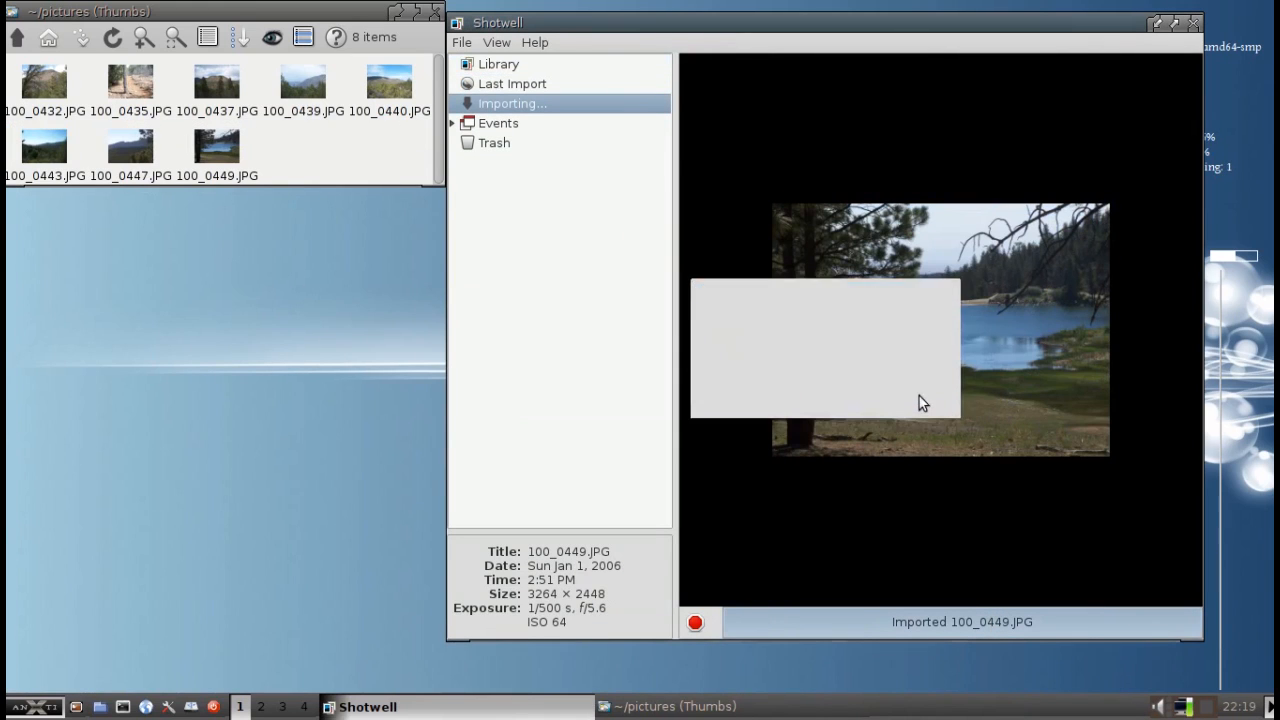
pyautogui.click(804, 165)
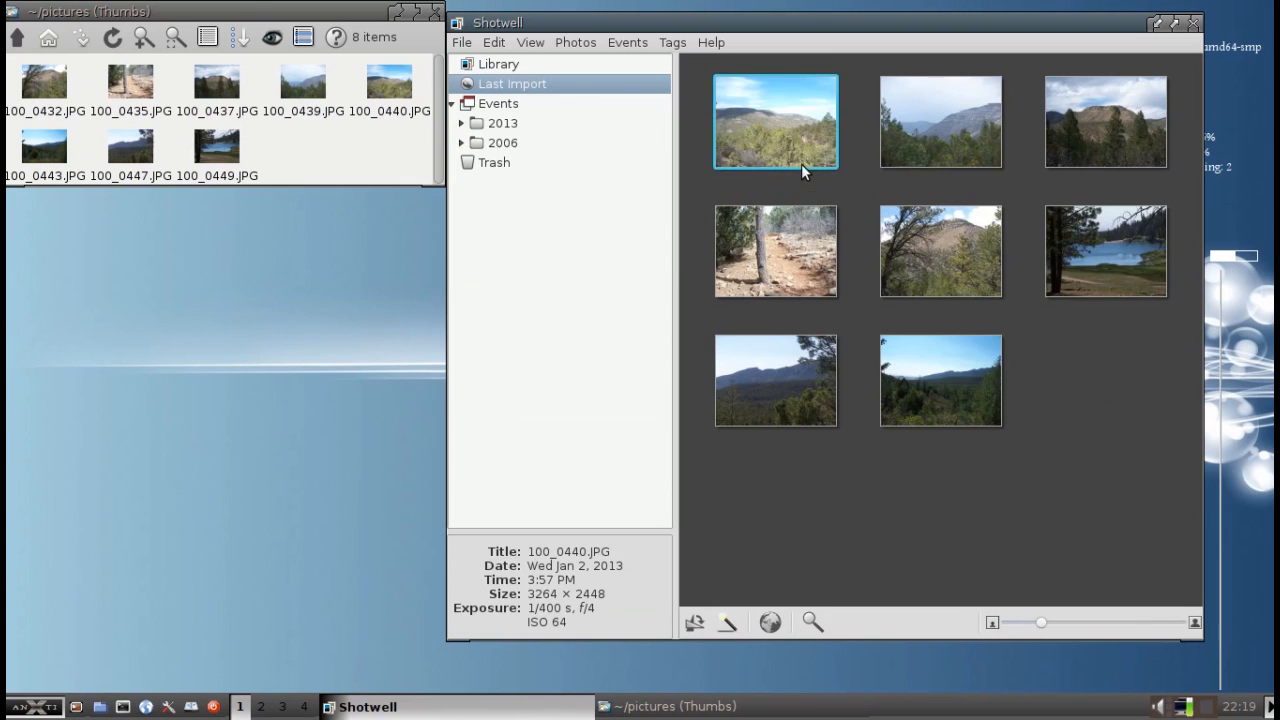
# - Open 100_0440.JPG in the single-photo view and browse back and forth through the imported photos
pyautogui.doubleClick(804, 165)
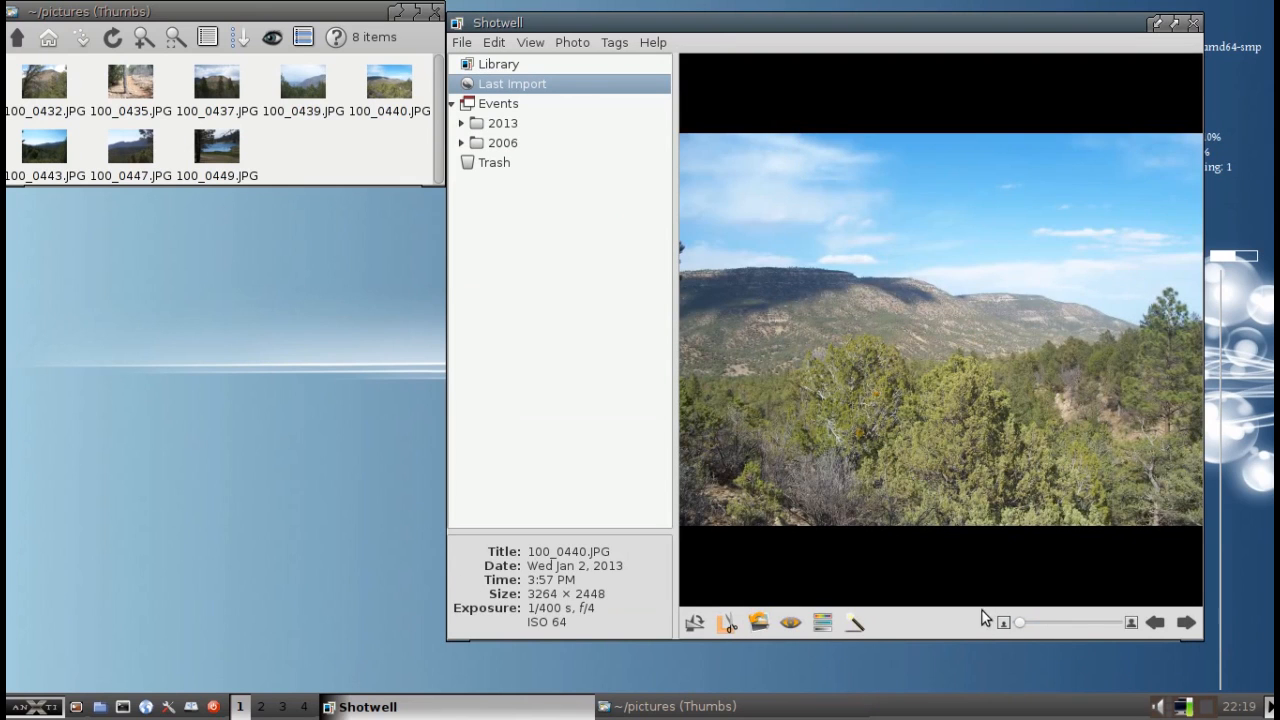
pyautogui.moveTo(1022, 623)
pyautogui.mouseDown()
pyautogui.moveTo(1075, 627)
pyautogui.moveTo(1019, 625)
pyautogui.mouseUp()
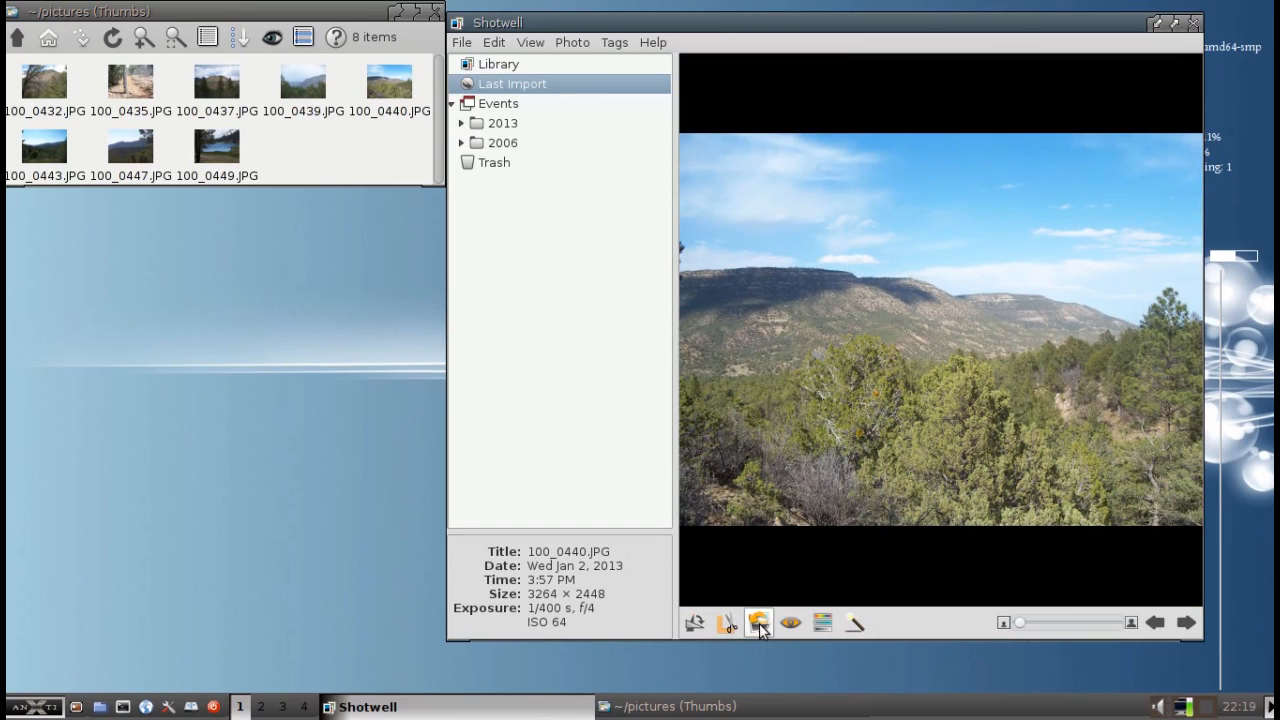
pyautogui.click(1192, 624)
pyautogui.click(1192, 623)
pyautogui.click(1193, 622)
pyautogui.click(1194, 621)
pyautogui.click(1160, 628)
pyautogui.click(1161, 628)
pyautogui.click(1163, 629)
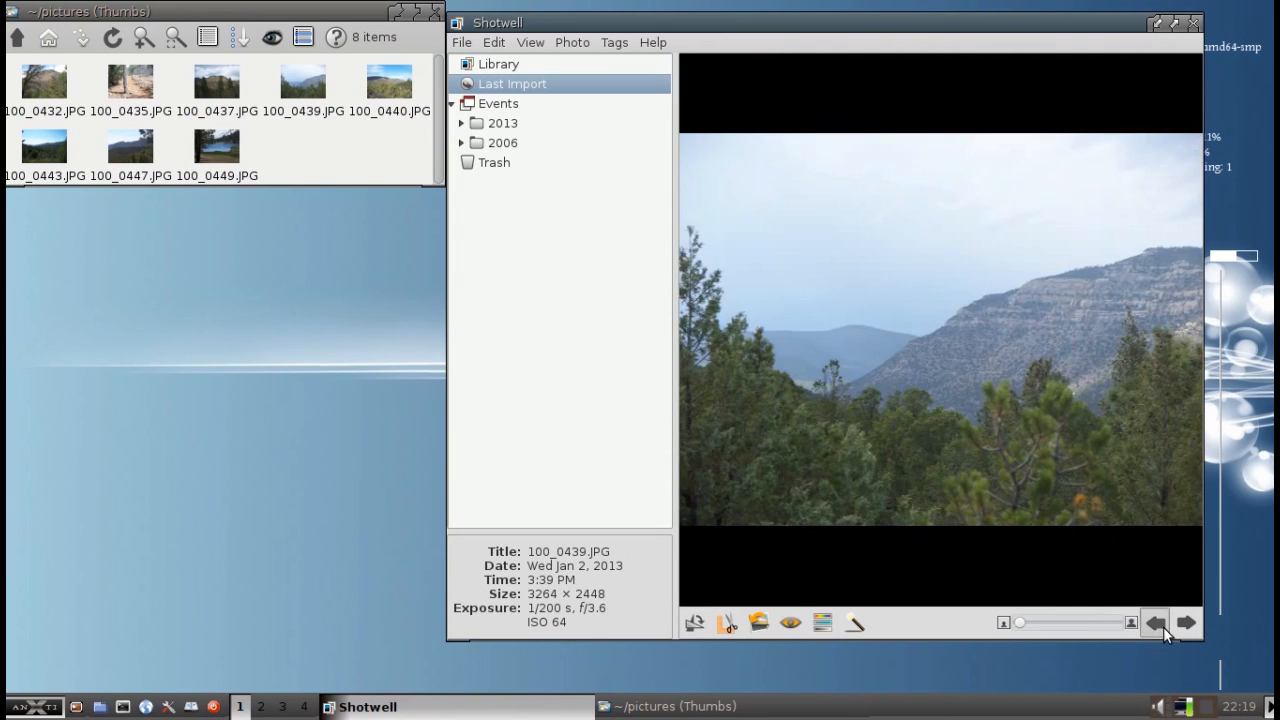
pyautogui.click(1163, 629)
pyautogui.click(1164, 630)
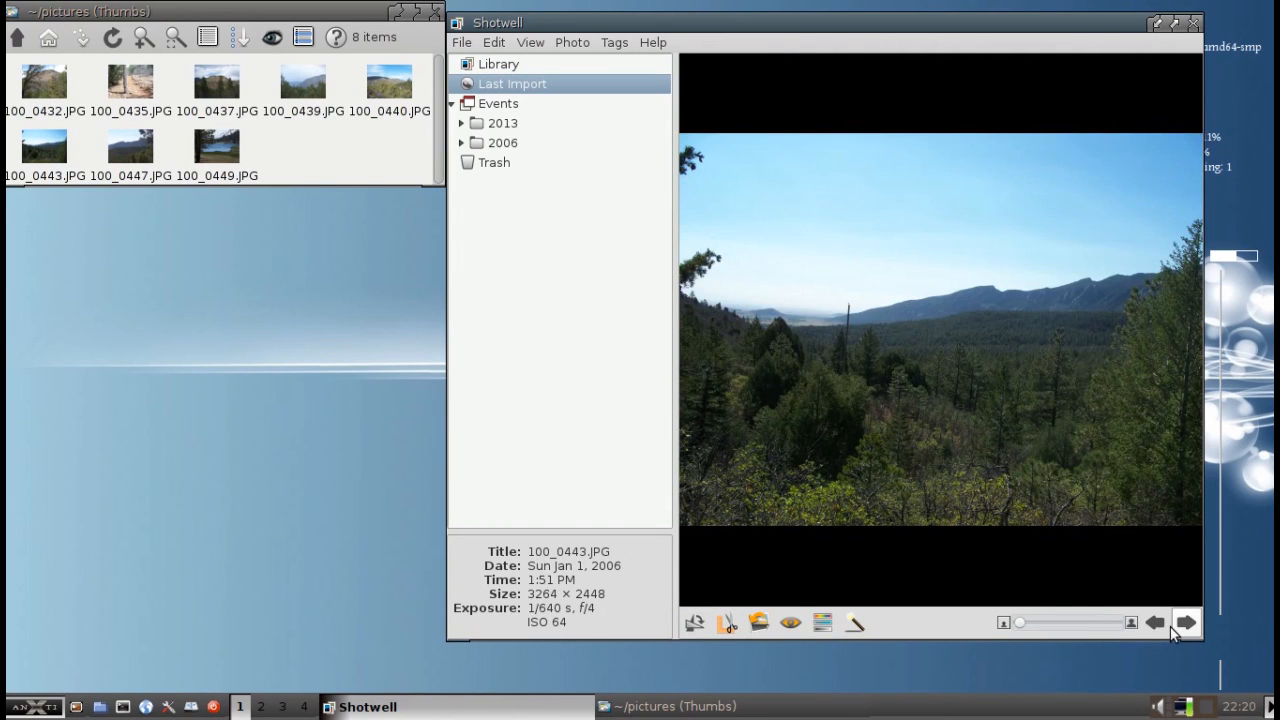
pyautogui.click(1158, 626)
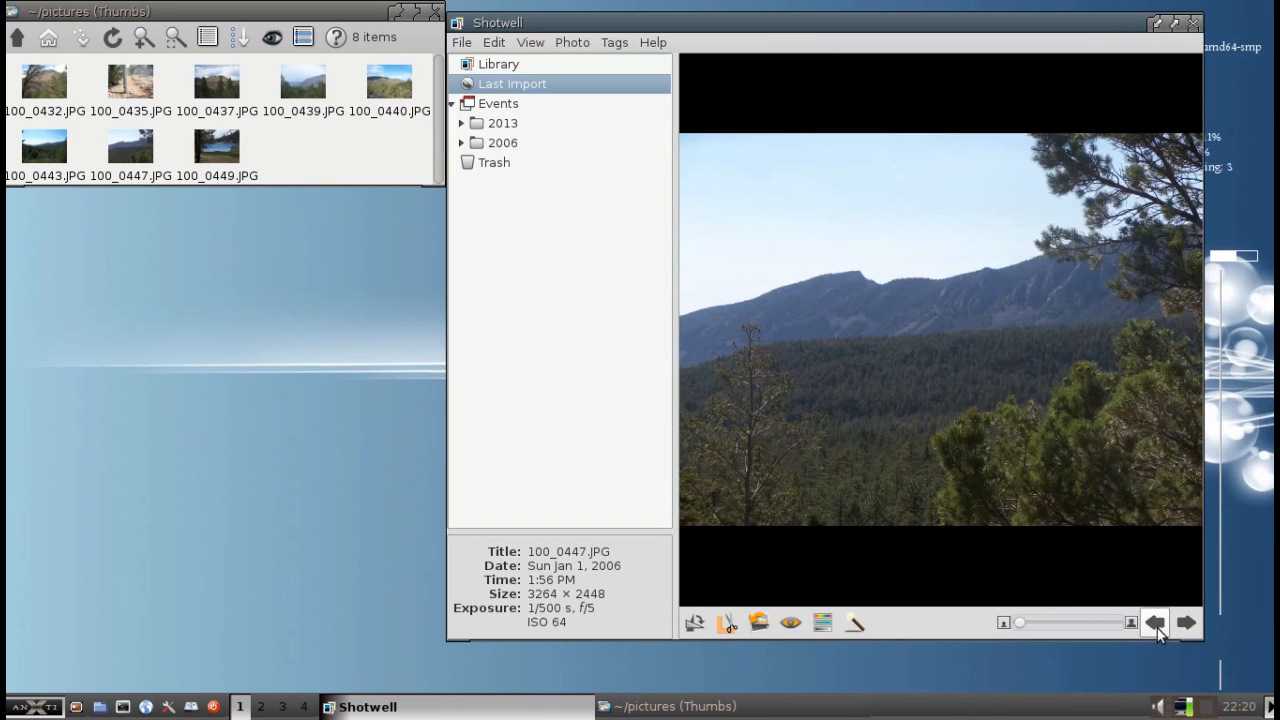
pyautogui.click(1158, 627)
pyautogui.click(1158, 628)
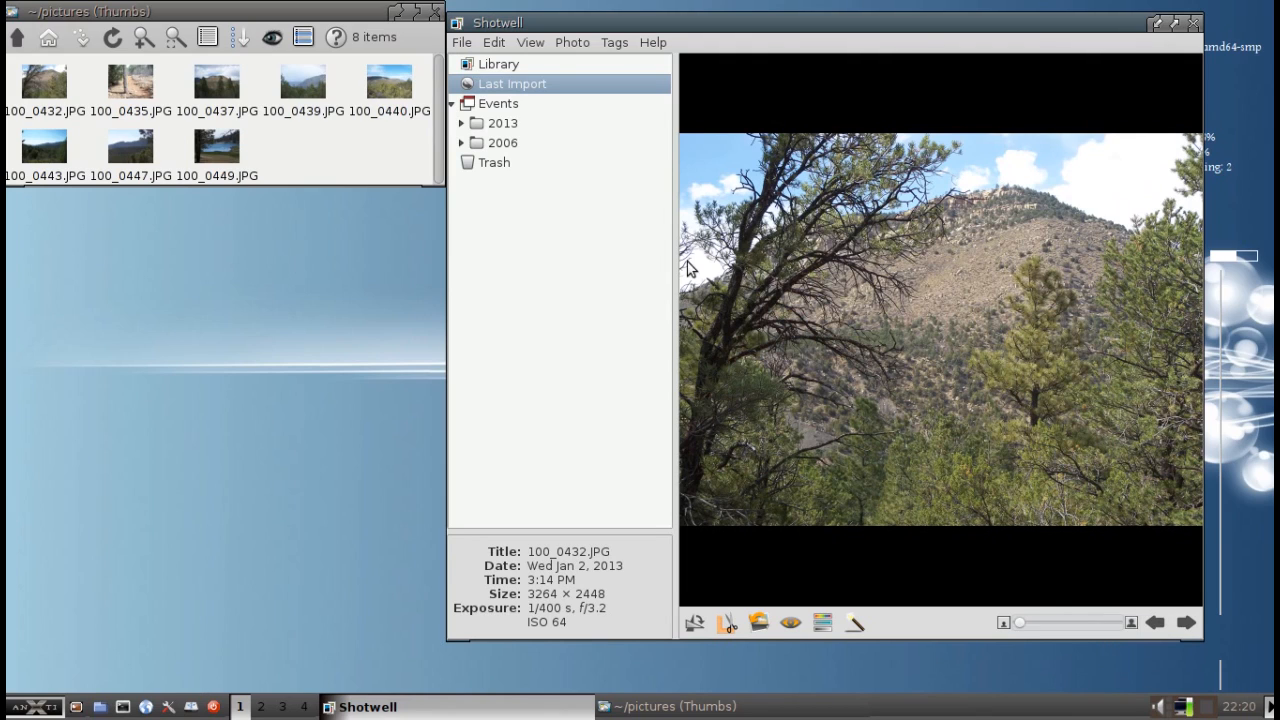
# - Examine the January events of 2013 and 2006 in the event tree, including Sun Jan 1, 2006, and collapse both years
pyautogui.click(461, 123)
pyautogui.click(462, 162)
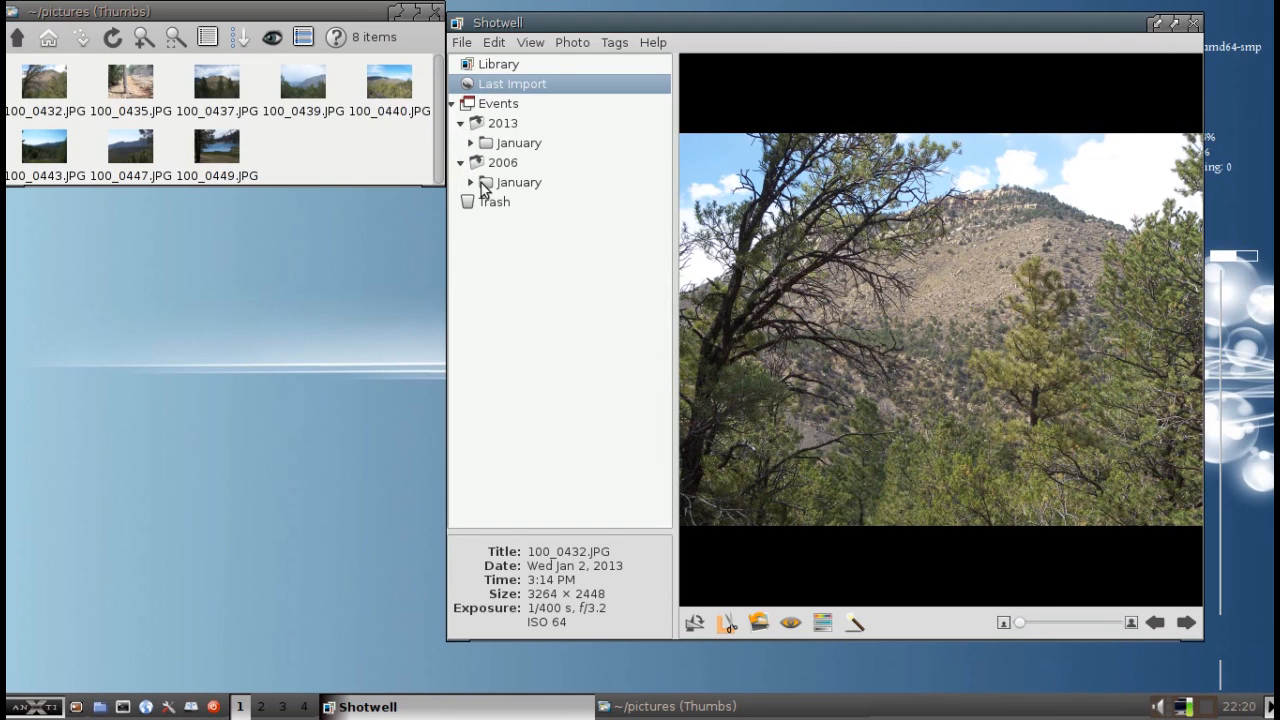
pyautogui.click(482, 182)
pyautogui.click(508, 162)
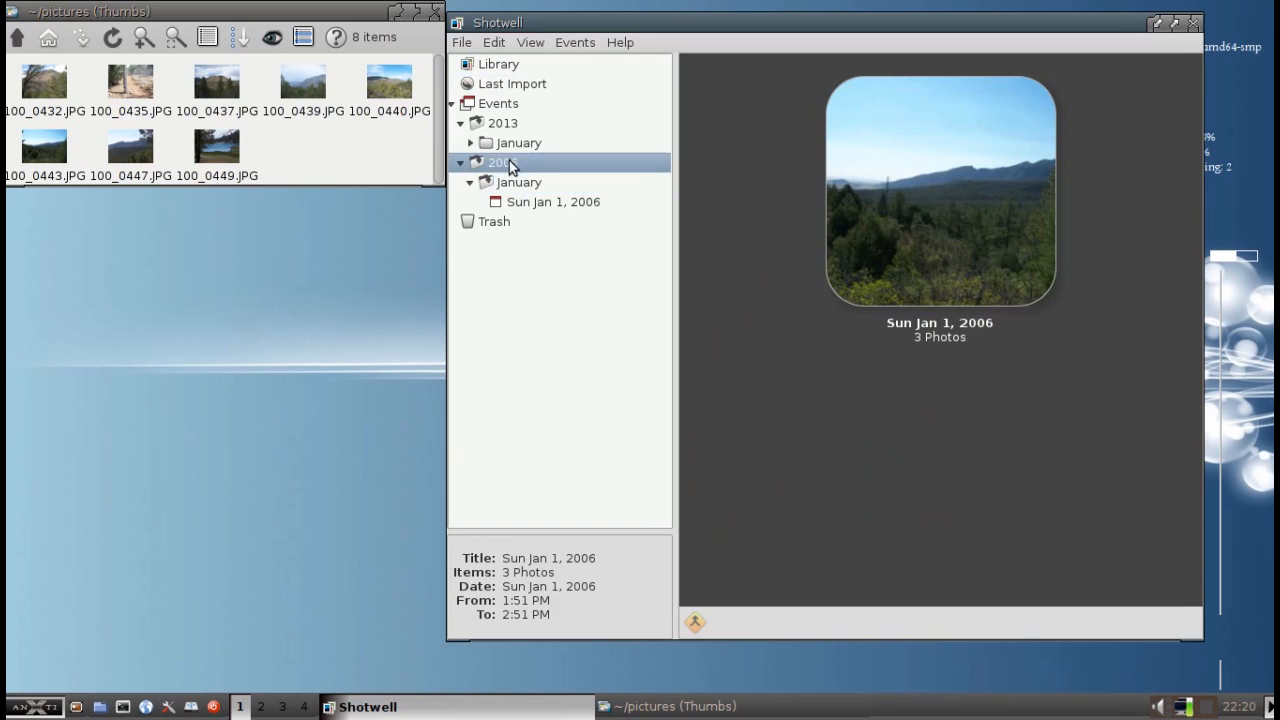
pyautogui.click(513, 143)
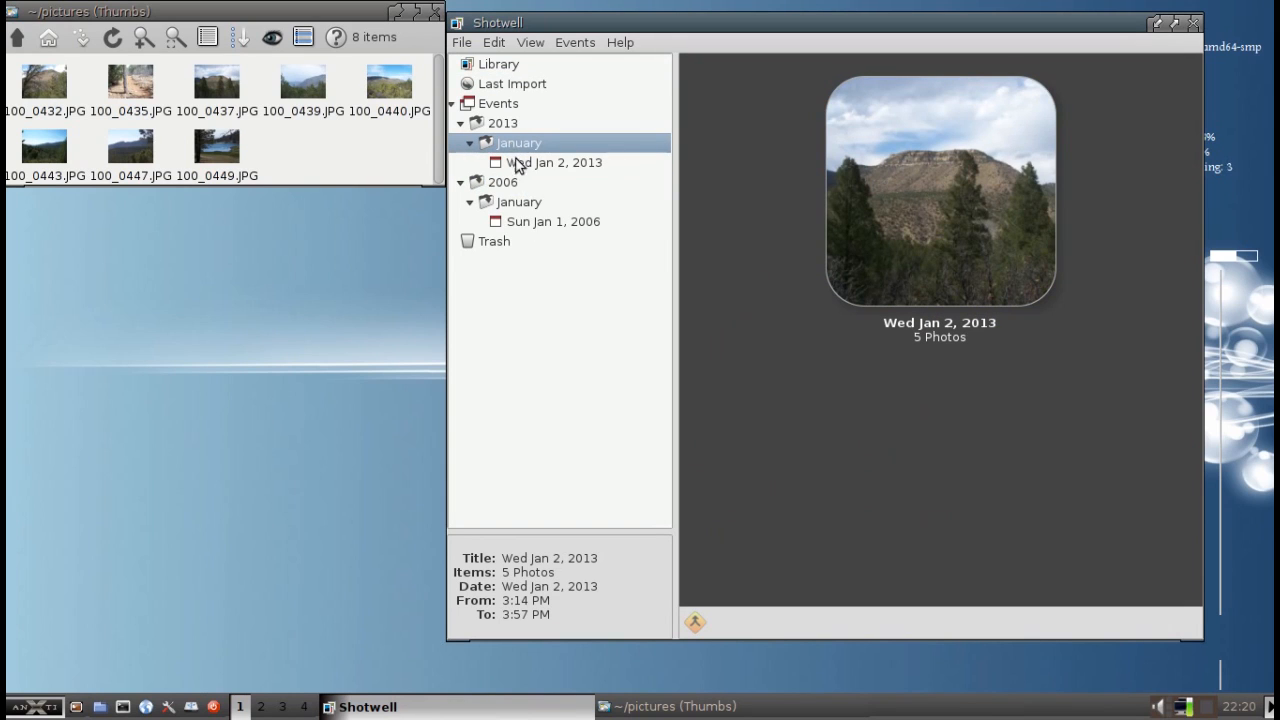
pyautogui.click(530, 222)
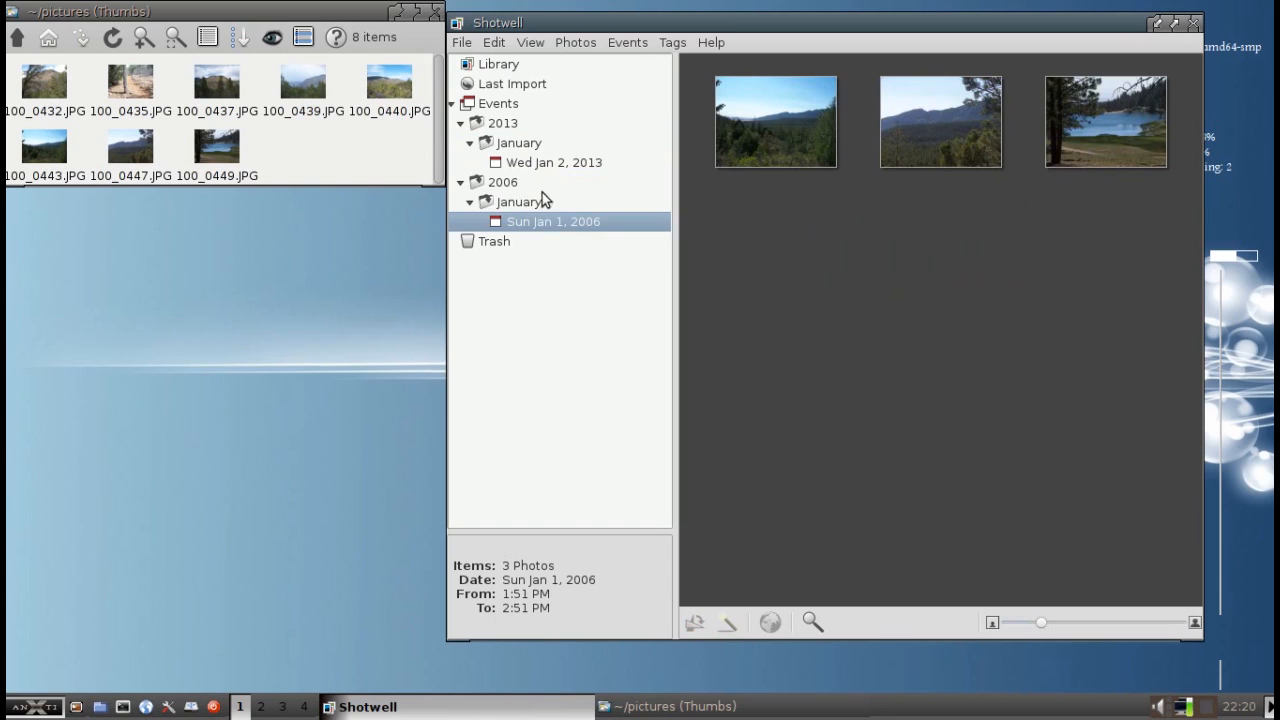
pyautogui.click(517, 148)
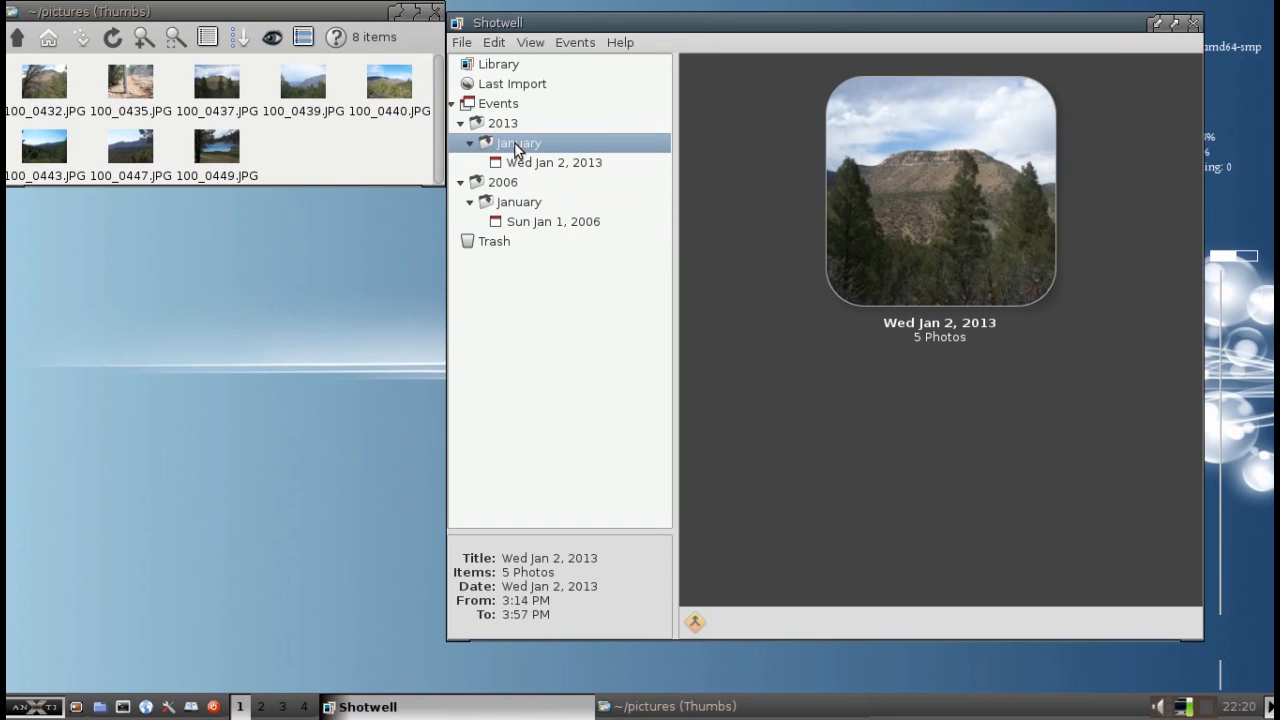
pyautogui.click(470, 124)
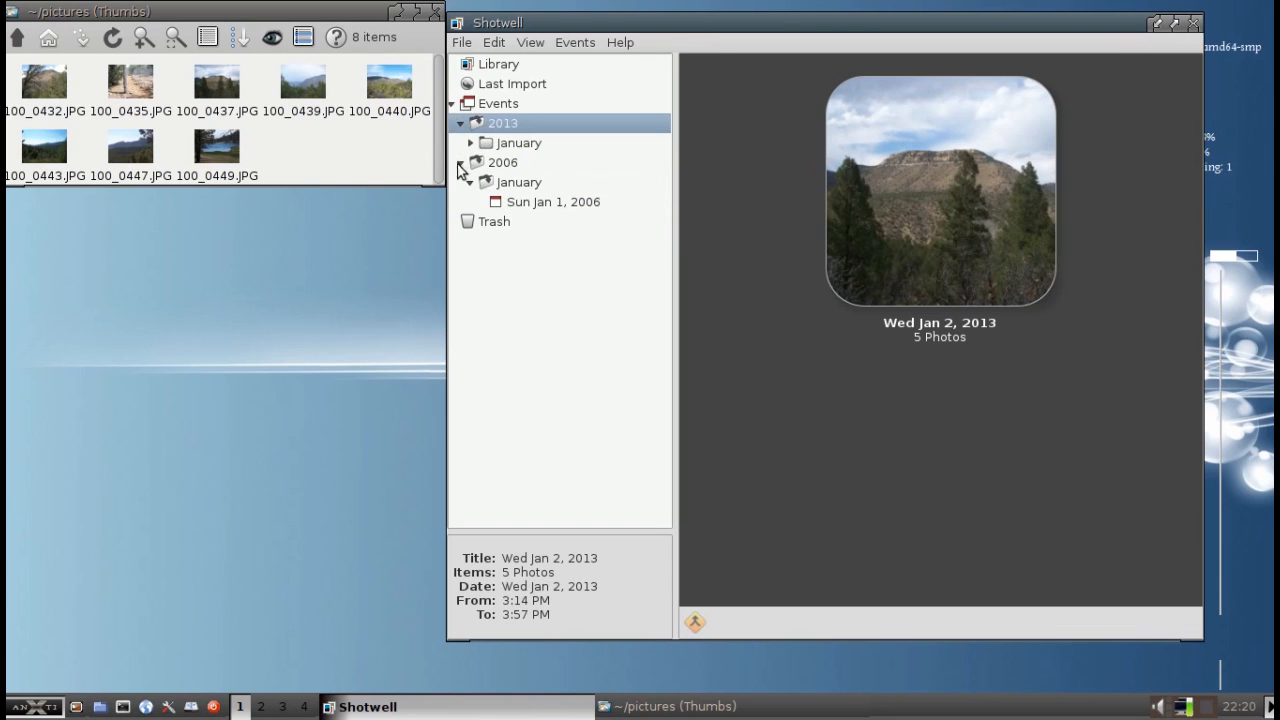
pyautogui.click(460, 182)
pyautogui.click(470, 144)
pyautogui.click(461, 124)
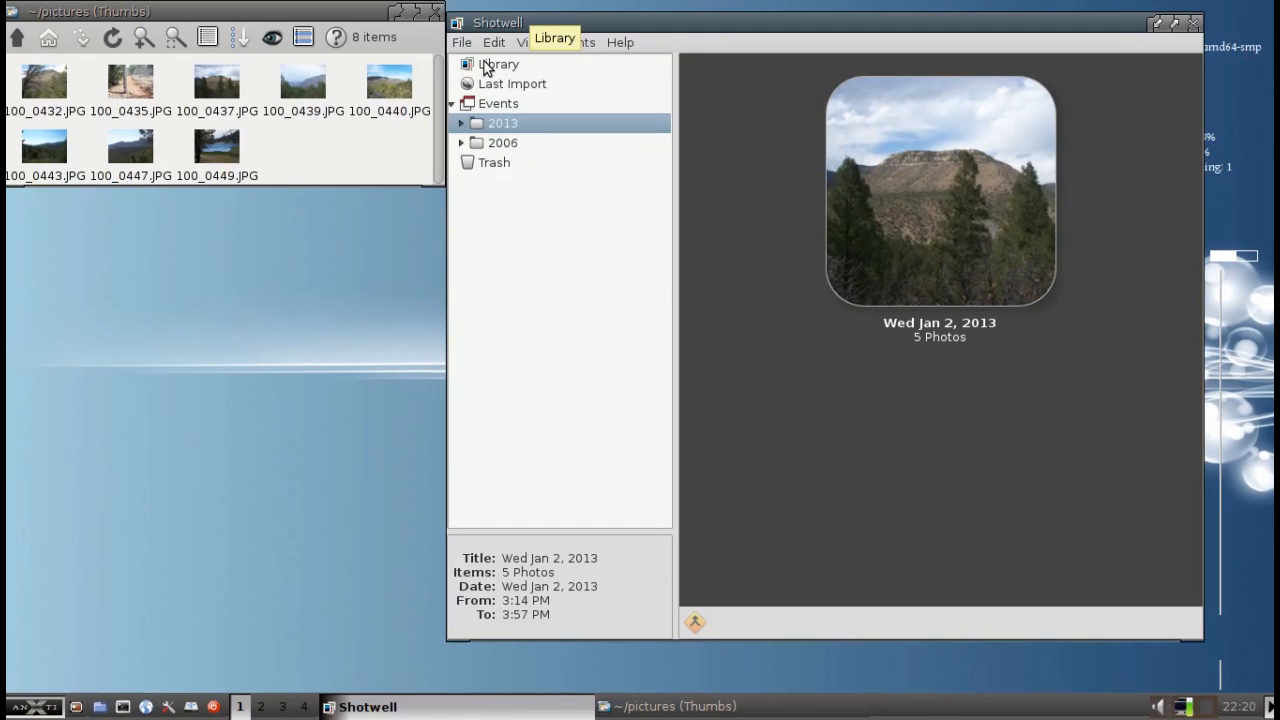
# - Open the Wed Jan 2, 2013 event and select all of its photos
pyautogui.click(461, 123)
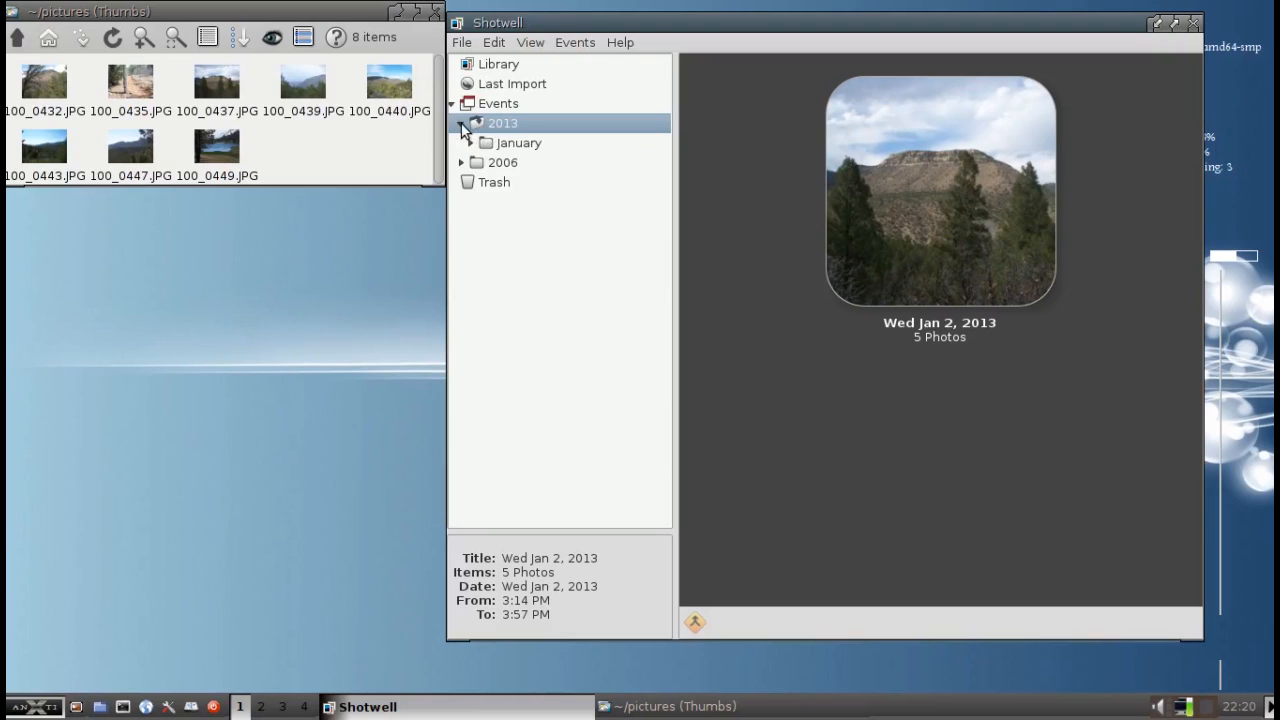
pyautogui.click(503, 145)
pyautogui.click(530, 165)
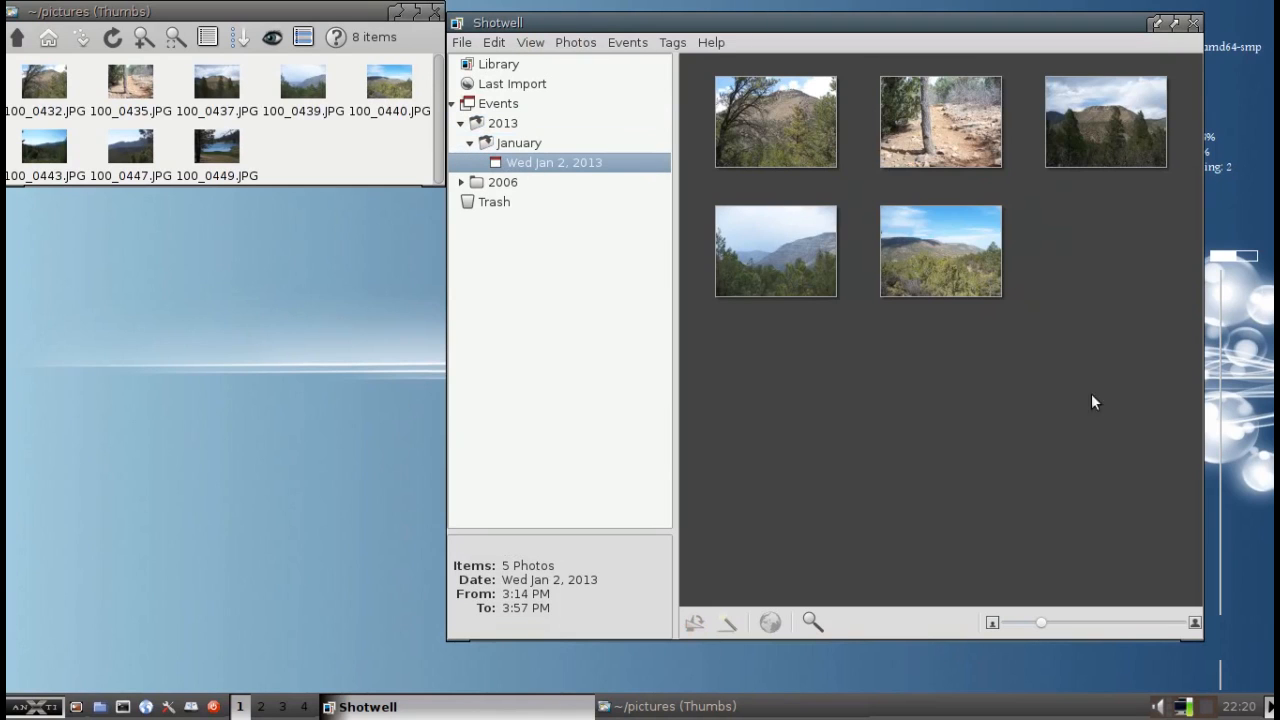
pyautogui.moveTo(1165, 416); pyautogui.dragTo(694, 77)
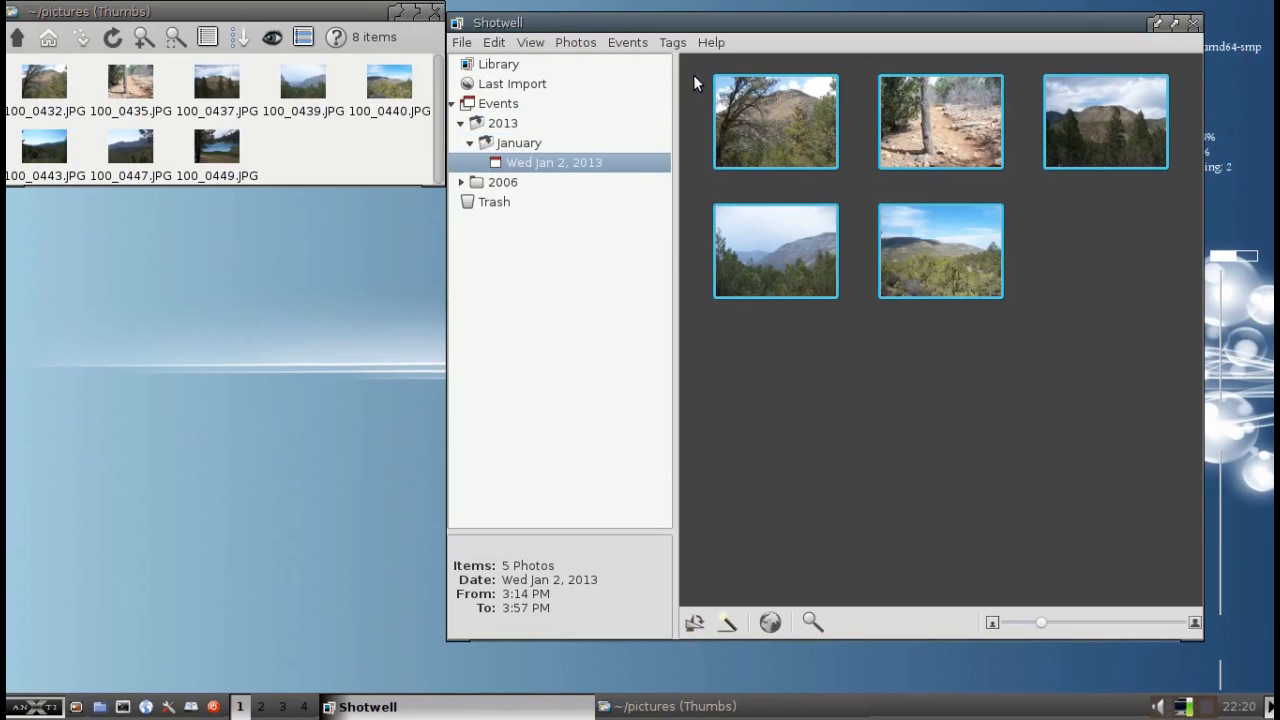
# - Set up printing of the selected photos on the MFC9700 printer with autosize at 6 images per page
pyautogui.click(464, 42)
pyautogui.click(488, 127)
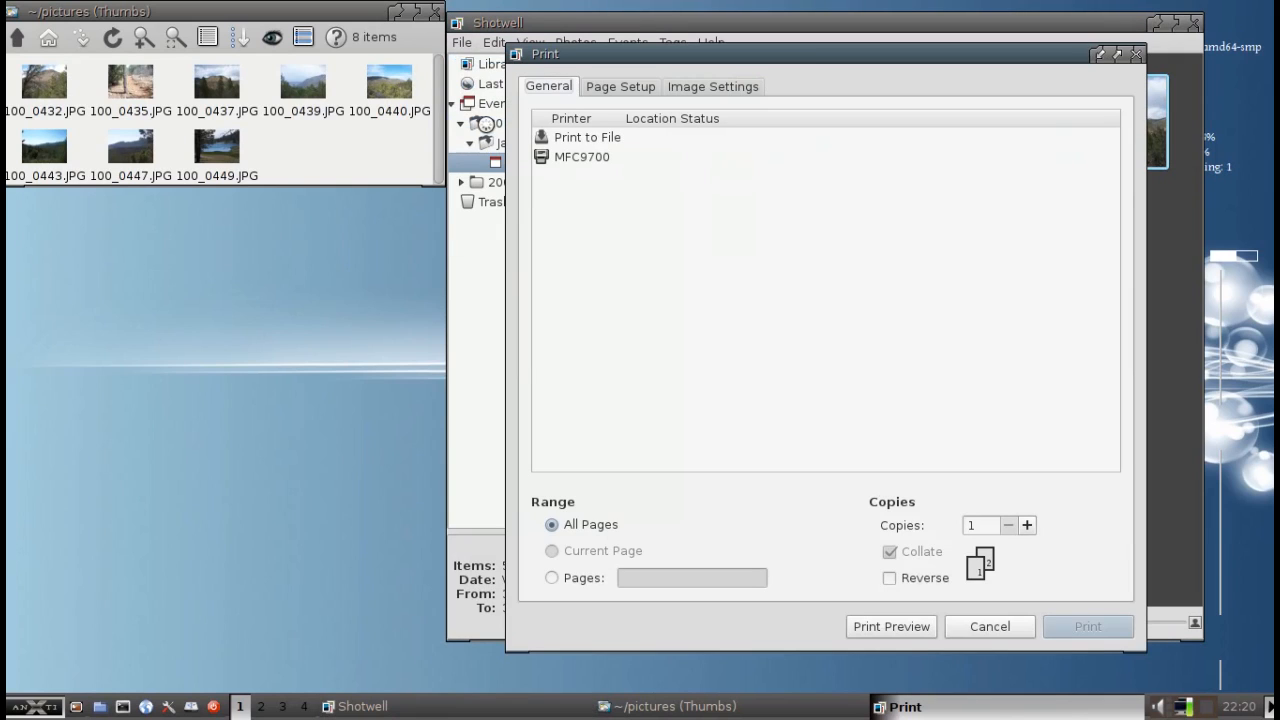
pyautogui.click(592, 160)
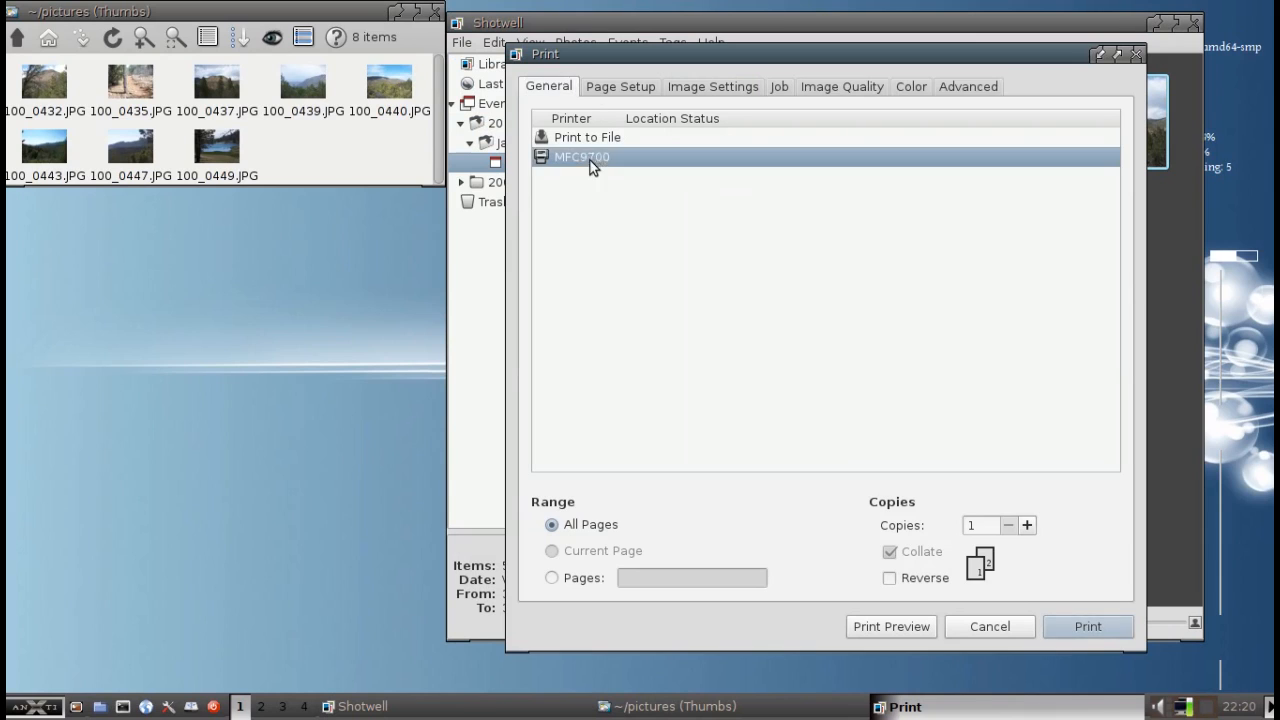
pyautogui.click(612, 88)
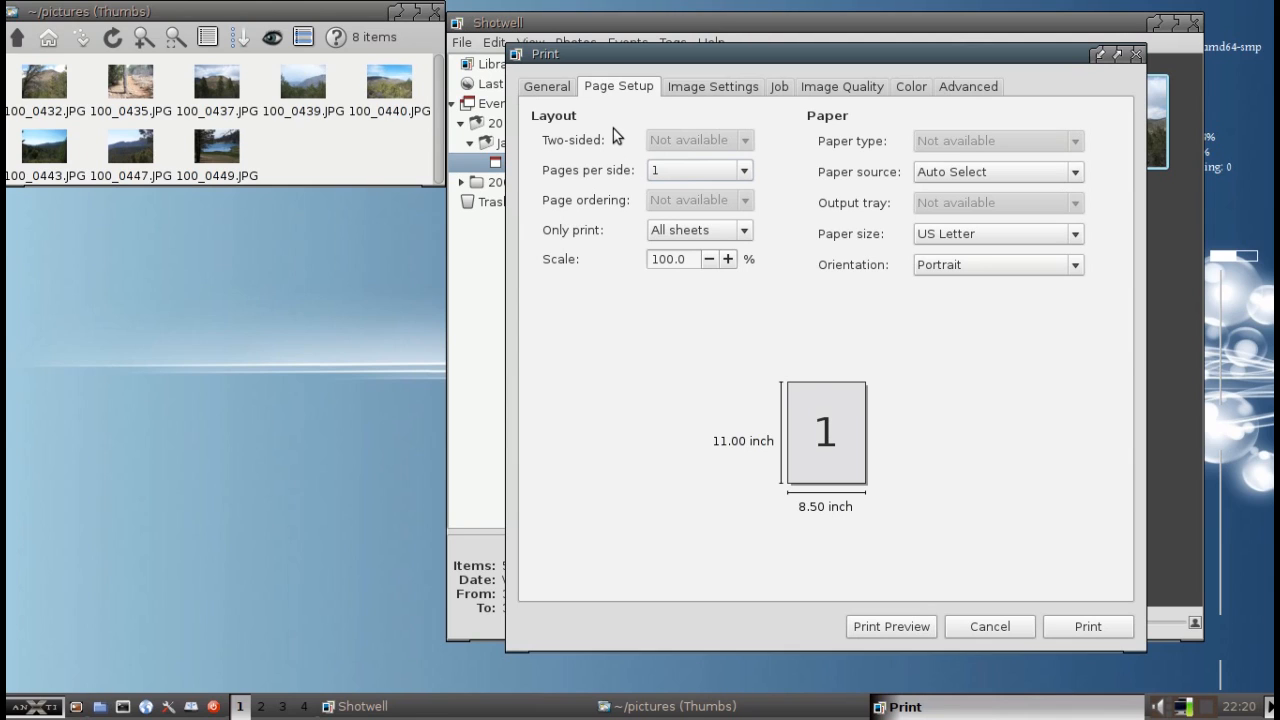
pyautogui.click(700, 88)
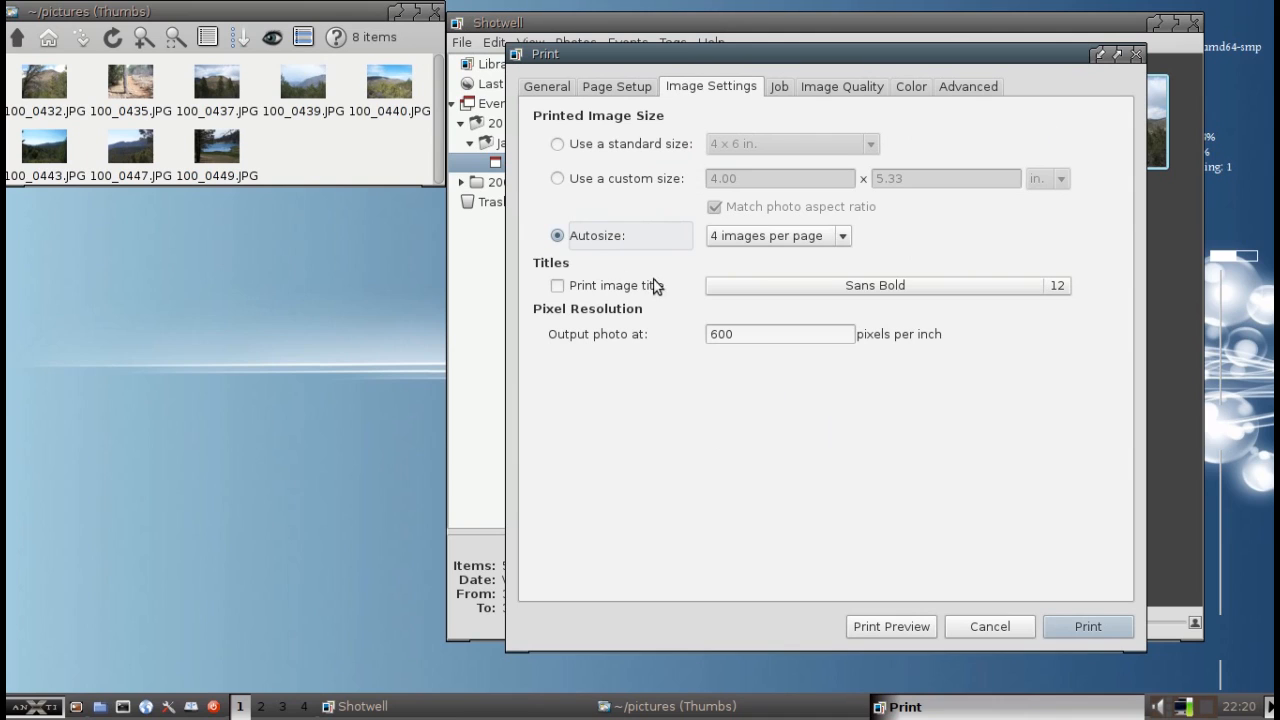
pyautogui.click(843, 240)
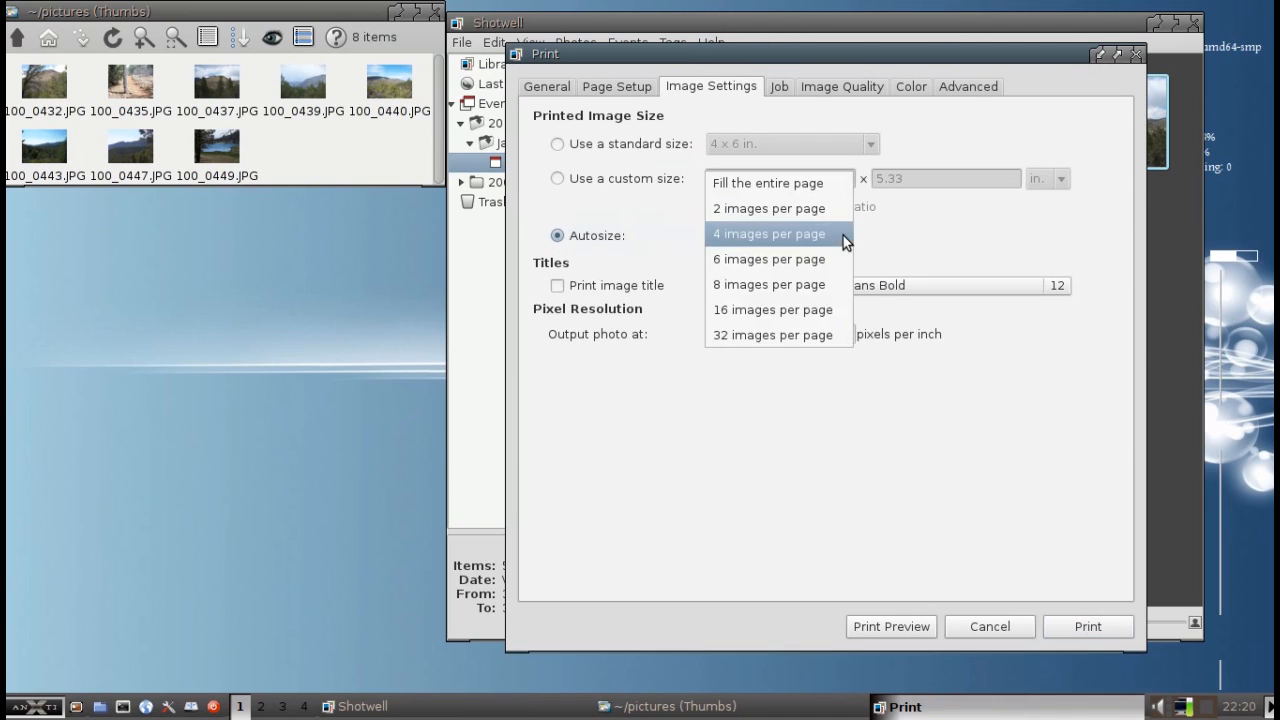
pyautogui.click(827, 257)
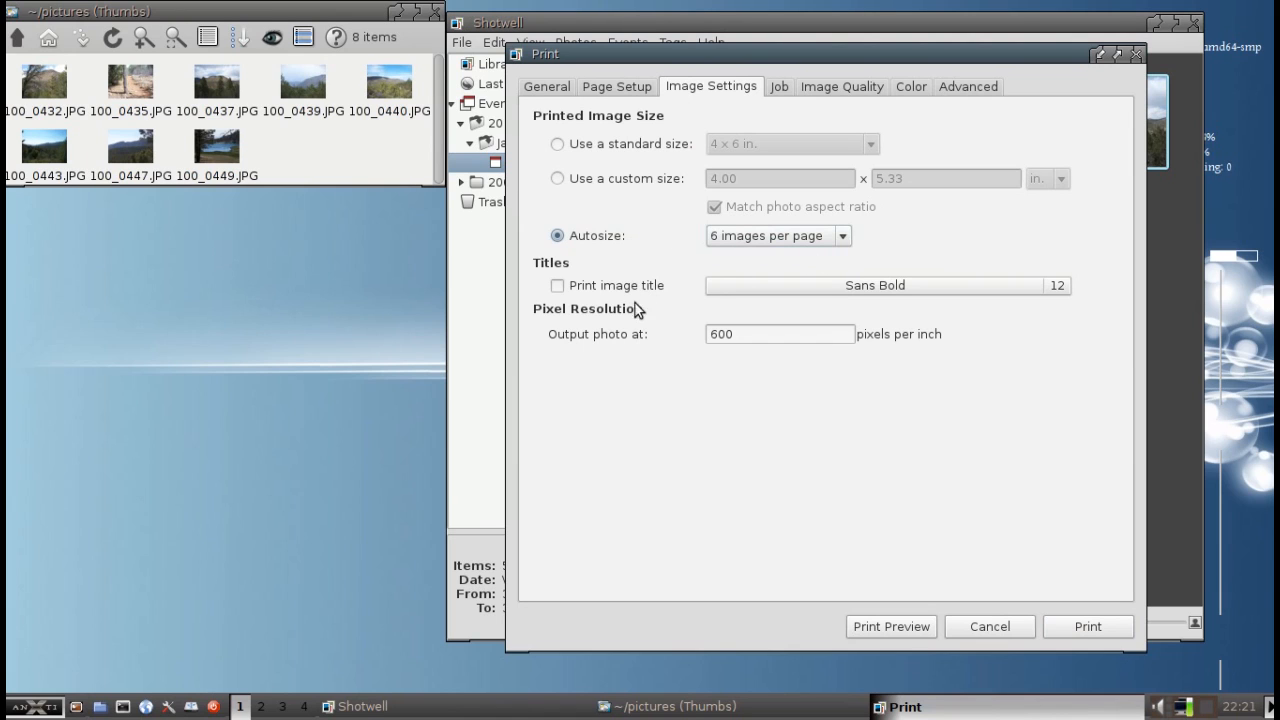
# - Preview the printed page and check the photo layout, closing the preview and clearing the photo selection when done
pyautogui.click(898, 634)
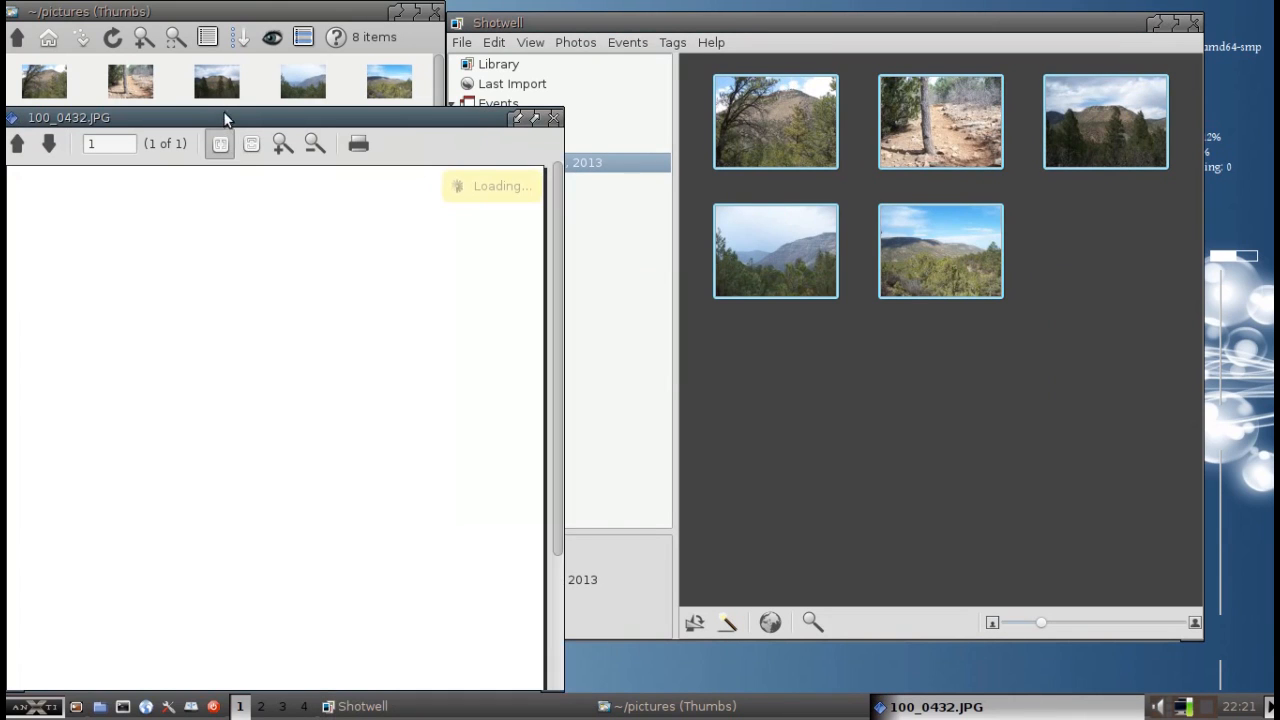
pyautogui.moveTo(224, 117); pyautogui.dragTo(364, 44)
pyautogui.scroll(-5, 387, 190)
pyautogui.scroll(4, 394, 206)
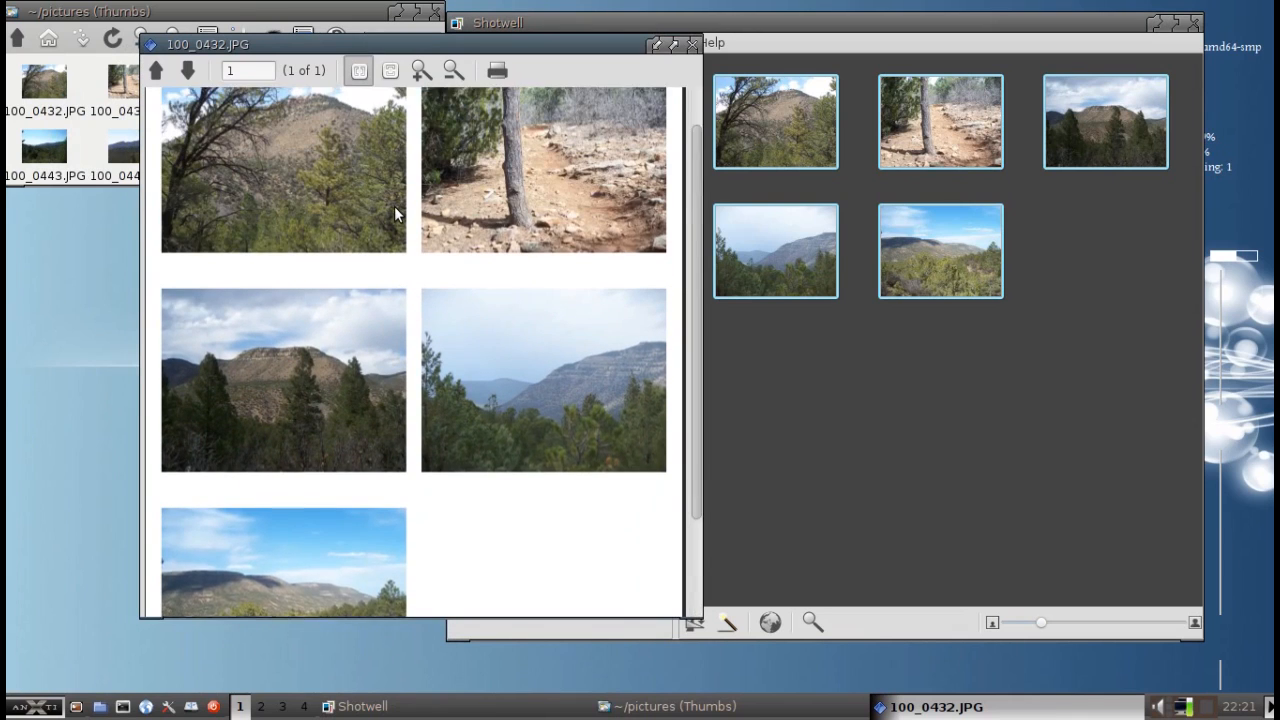
pyautogui.click(692, 44)
pyautogui.click(842, 403)
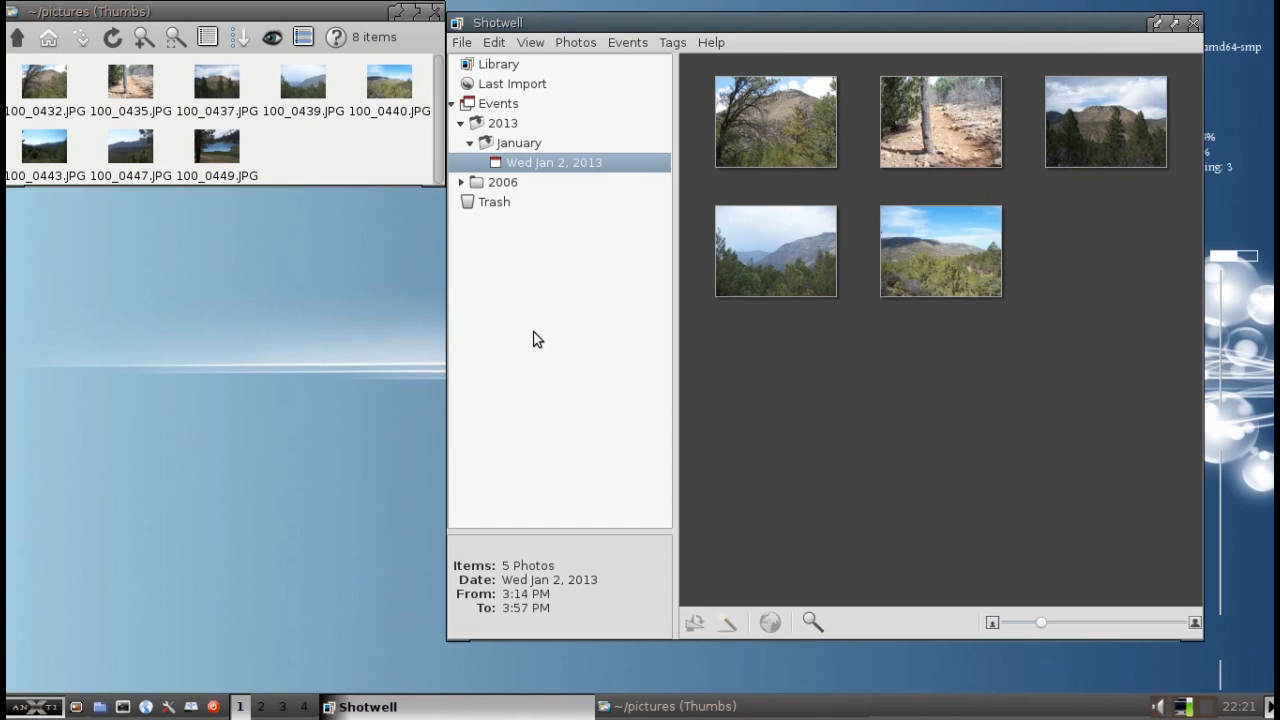
pyautogui.click(580, 42)
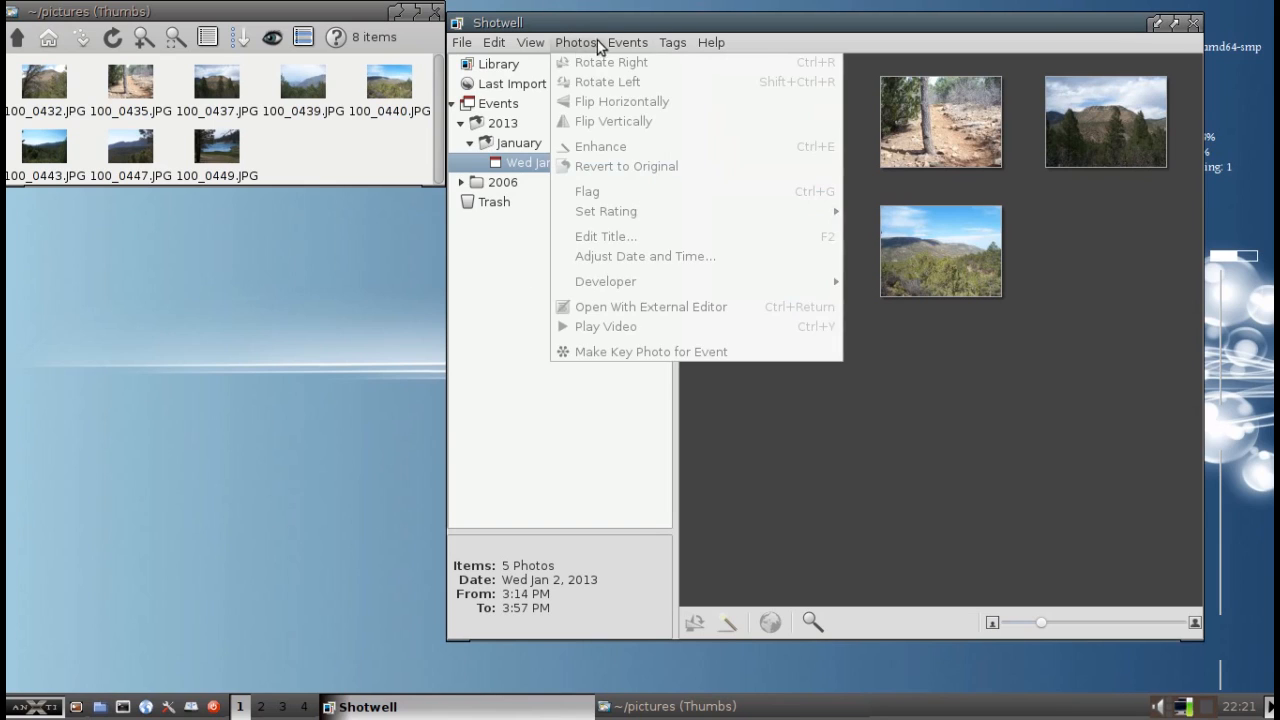
pyautogui.moveTo(538, 50)
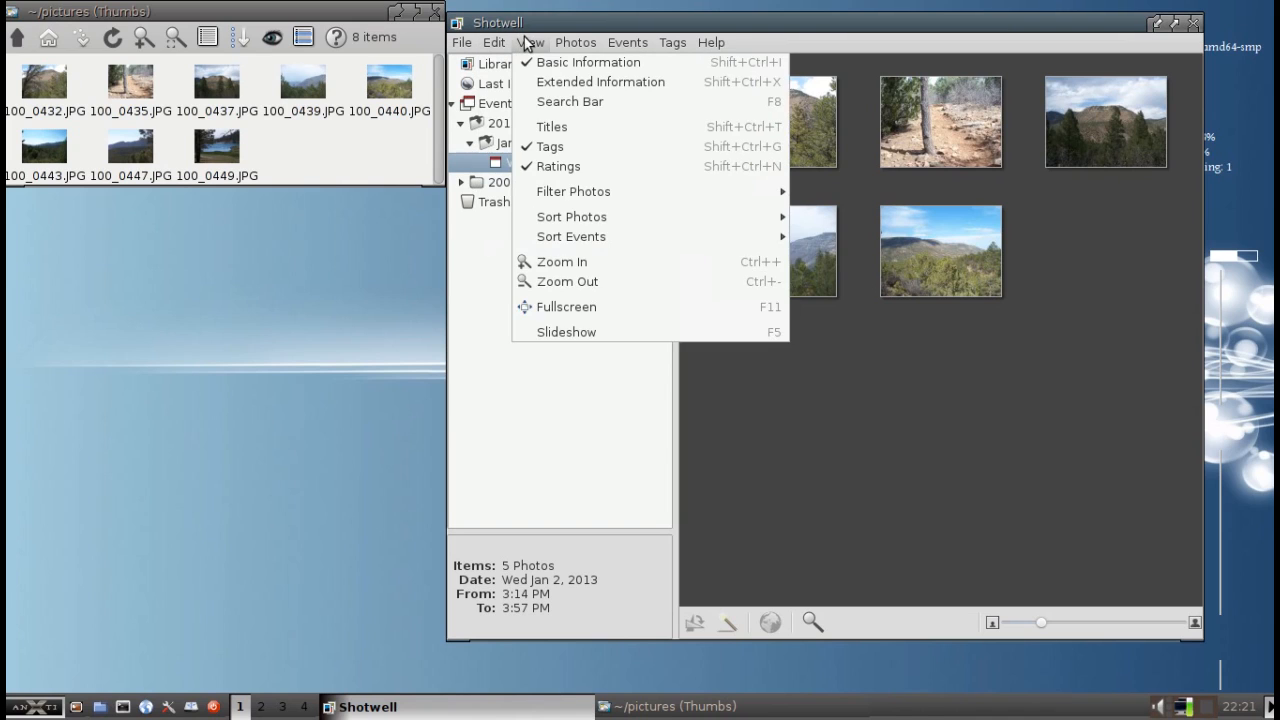
pyautogui.click(621, 314)
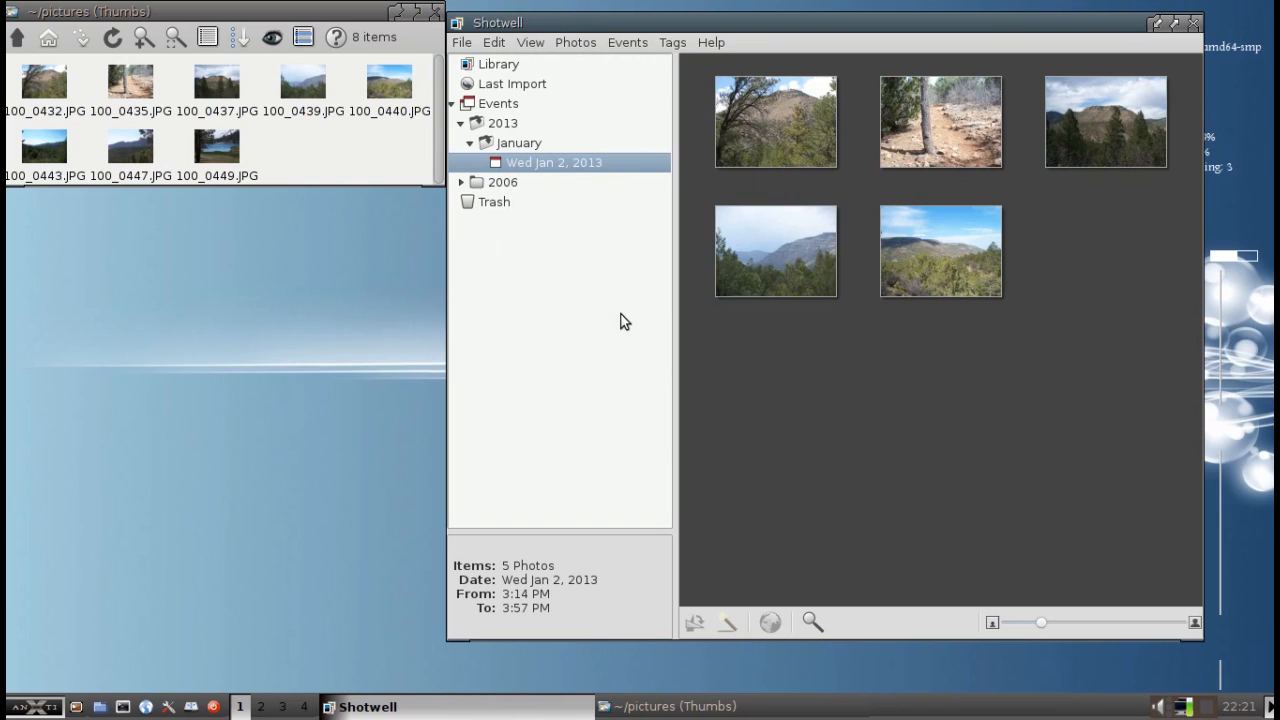
pyautogui.click(803, 262)
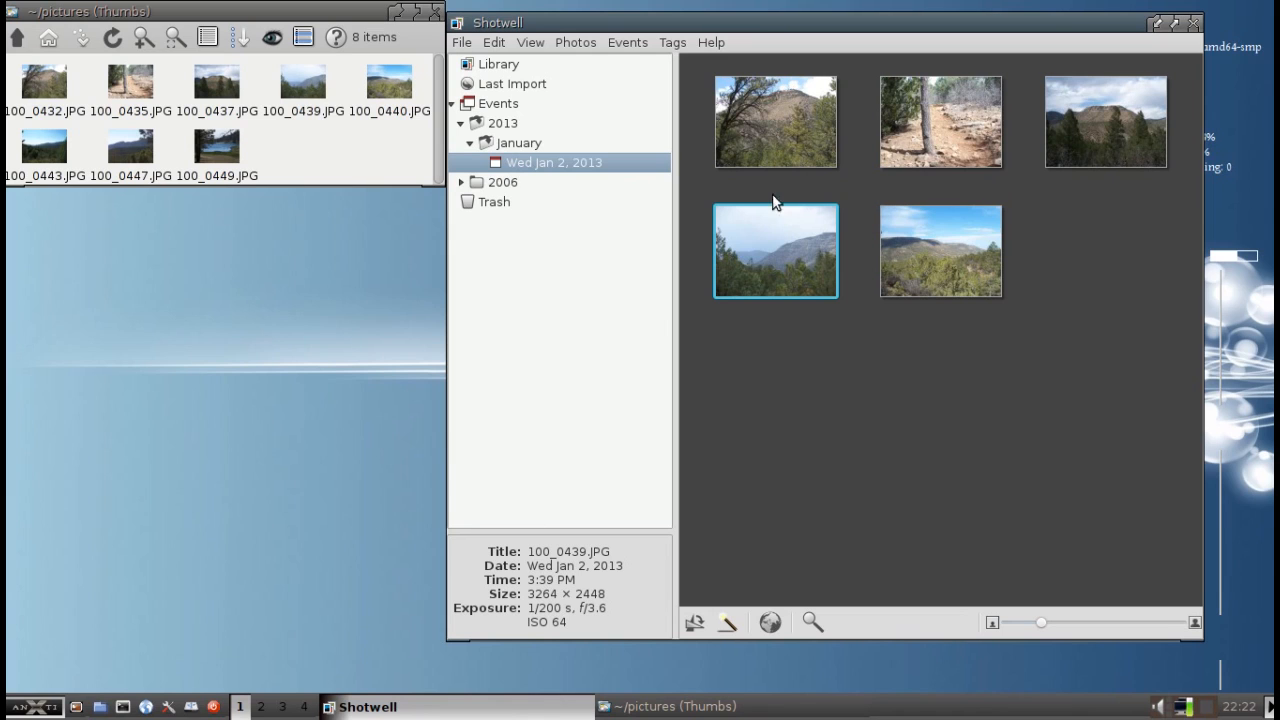
pyautogui.click(756, 388)
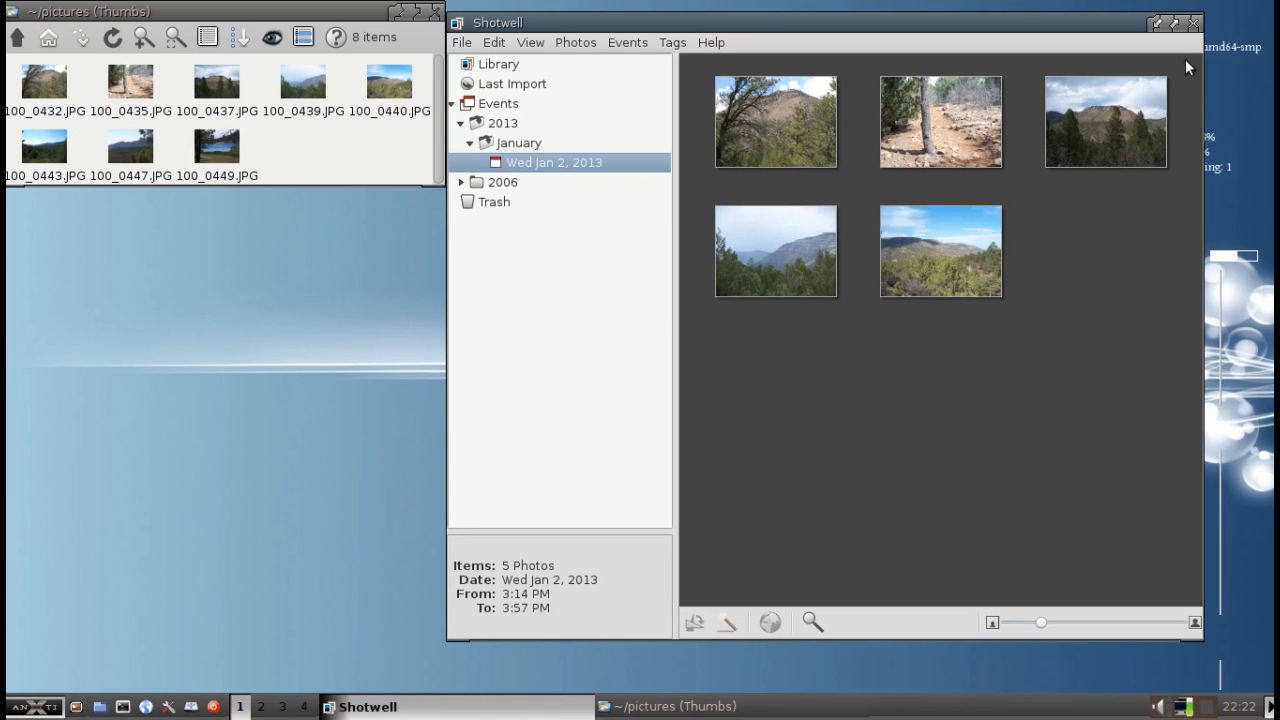
# - Close Shotwell and the pictures folder window
pyautogui.click(1191, 22)
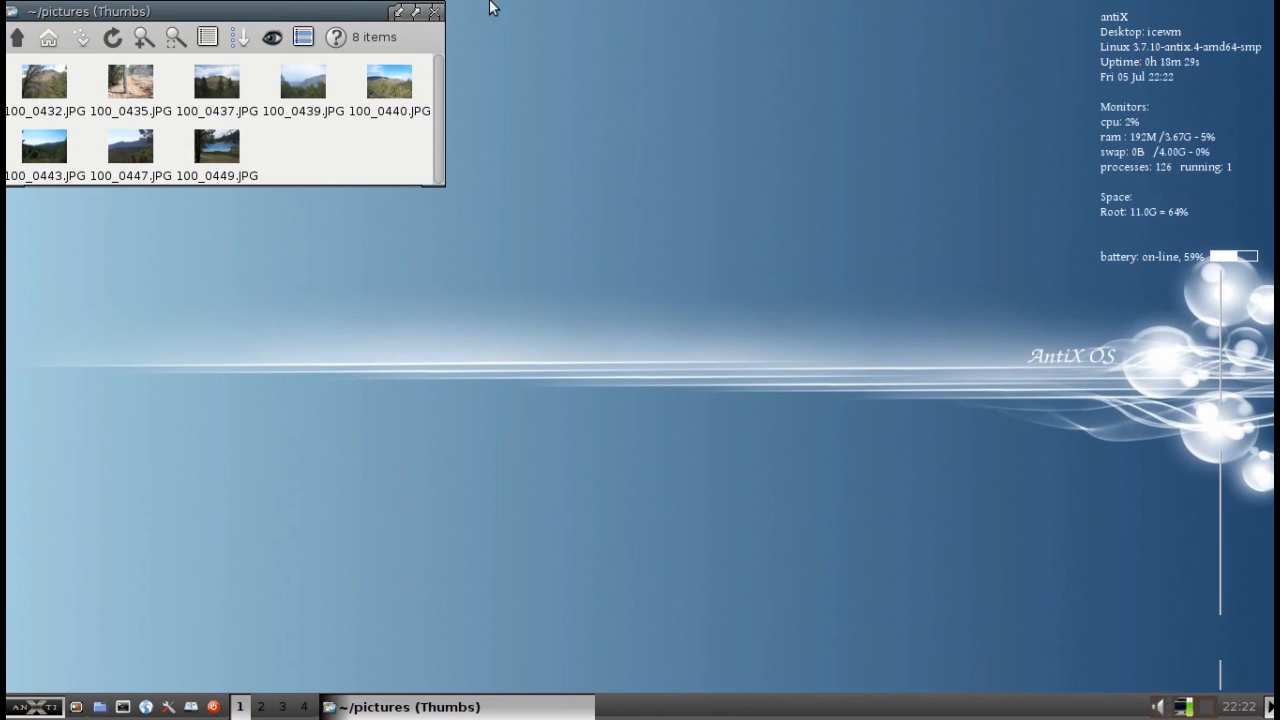
pyautogui.click(435, 11)
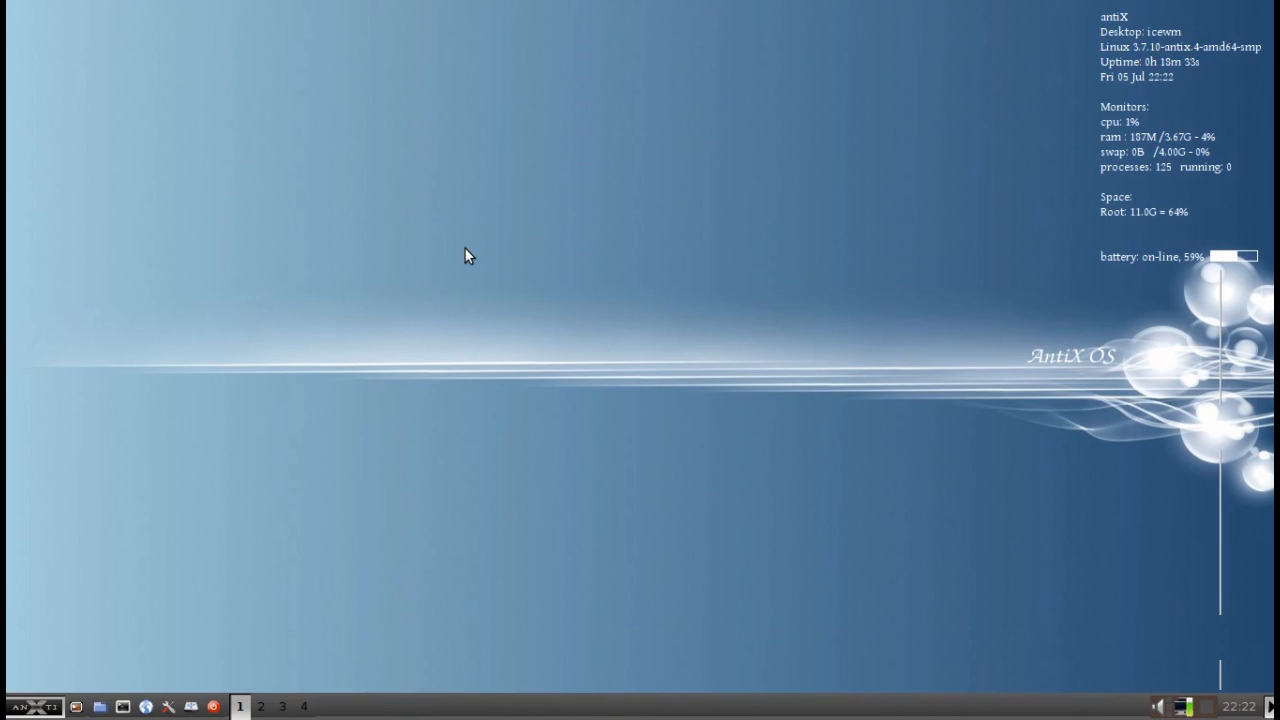